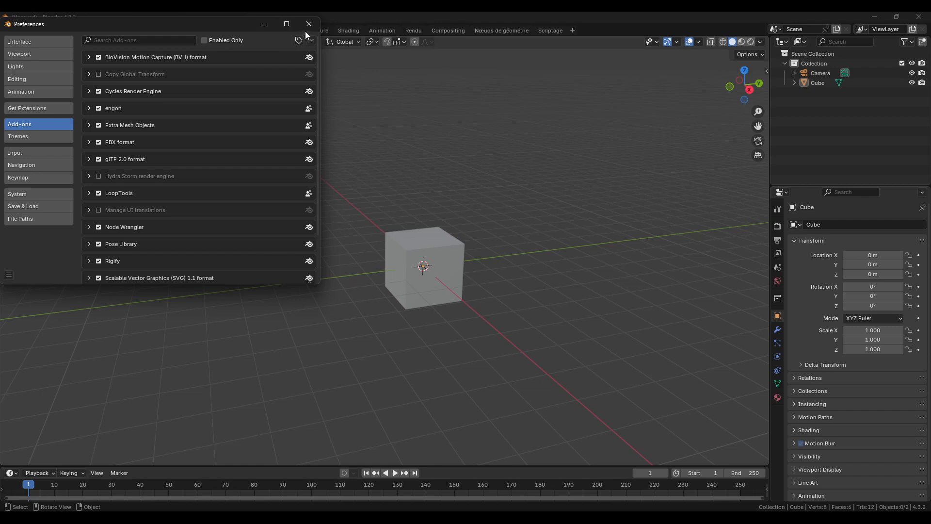
Step: Close the preferences window and delete the default cube from the scene
{"action": "left_click", "coordinate": [311, 27]}
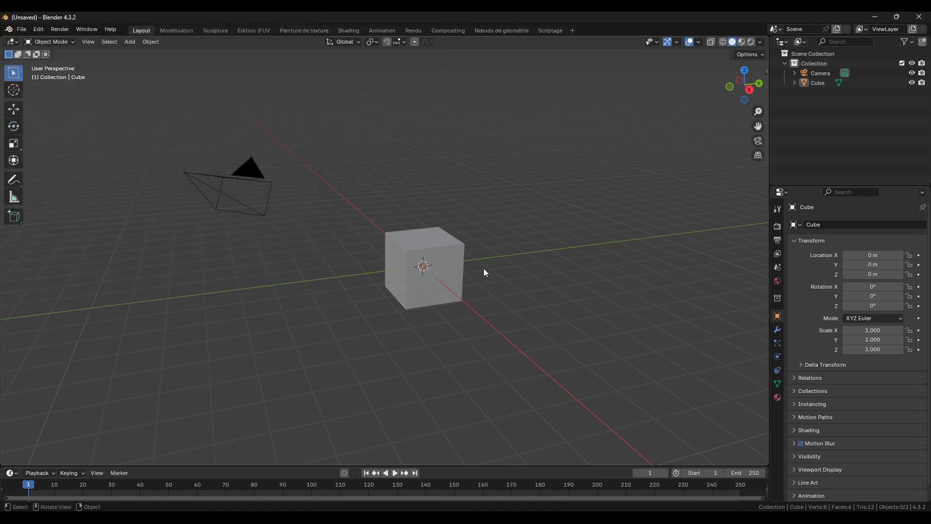
{"action": "left_click", "coordinate": [447, 249]}
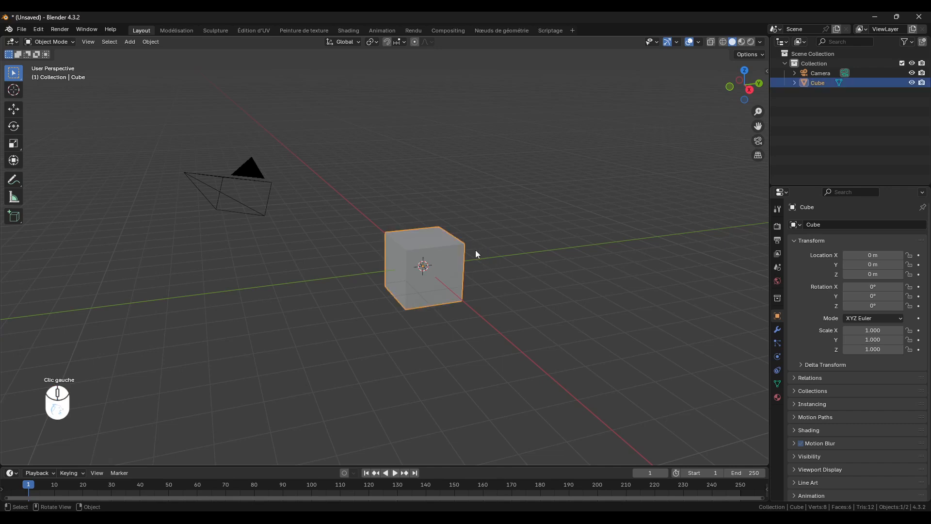
{"action": "key", "text": "Delete"}
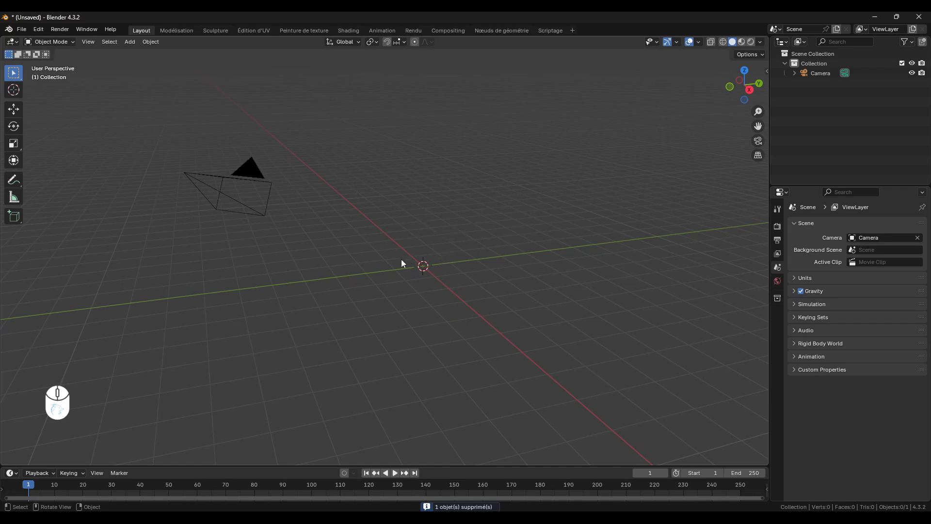
Step: Add a UV sphere mesh at the scene's origin
{"action": "key", "text": "shift+a"}
{"action": "mouse_move", "coordinate": [397, 272]}
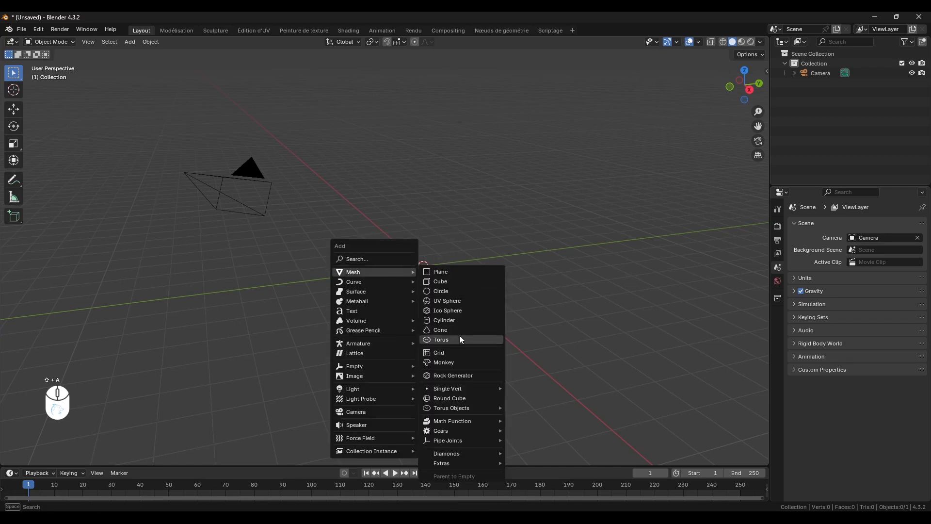
{"action": "left_click", "coordinate": [453, 301]}
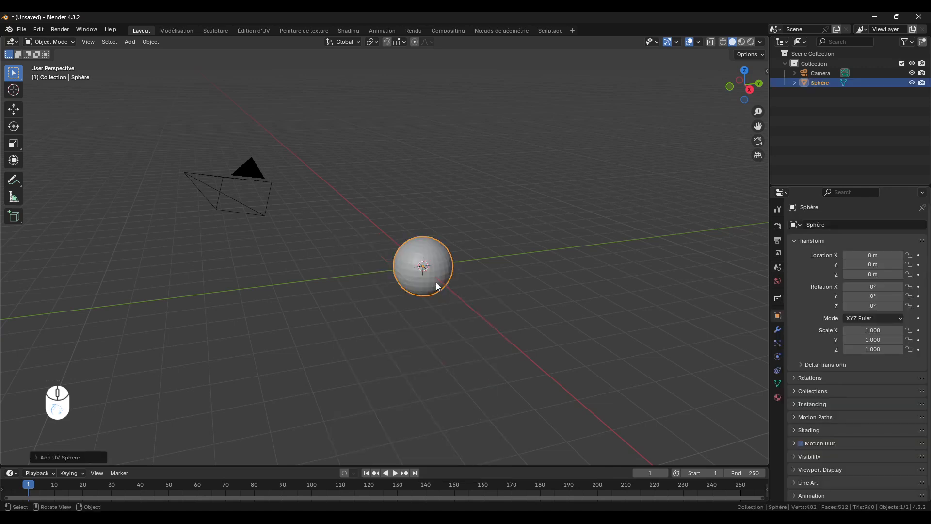
Step: Give the sphere a level 2 subdivision surface and shade it smooth
{"action": "key", "text": "ctrl+2"}
{"action": "scroll", "coordinate": [506, 299], "scroll_direction": "up", "scroll_amount": 5}
{"action": "scroll", "coordinate": [505, 299], "scroll_direction": "down", "scroll_amount": 3}
{"action": "scroll", "coordinate": [598, 284], "scroll_direction": "up", "scroll_amount": 2}
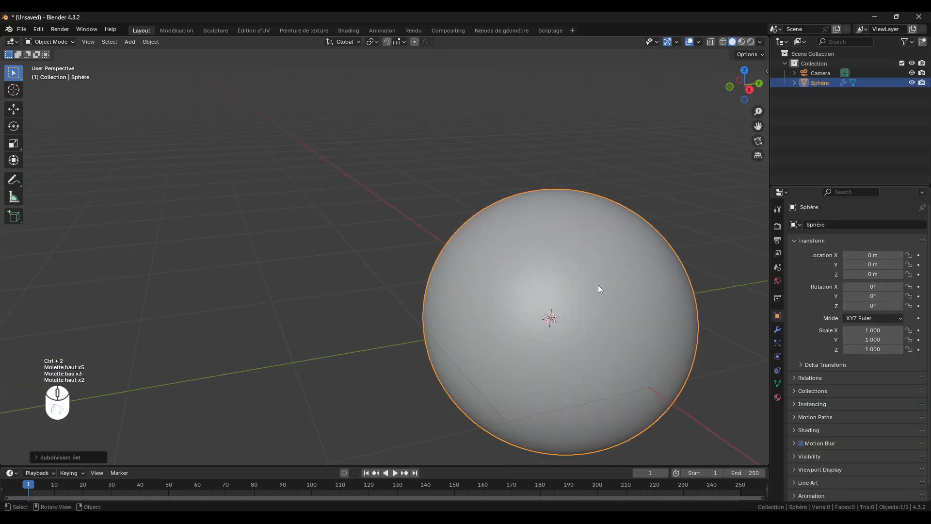
{"action": "middle_click_drag", "start_coordinate": [598, 284], "coordinate": [405, 291], "text": "shift"}
{"action": "right_click", "coordinate": [407, 253]}
{"action": "left_click", "coordinate": [407, 253]}
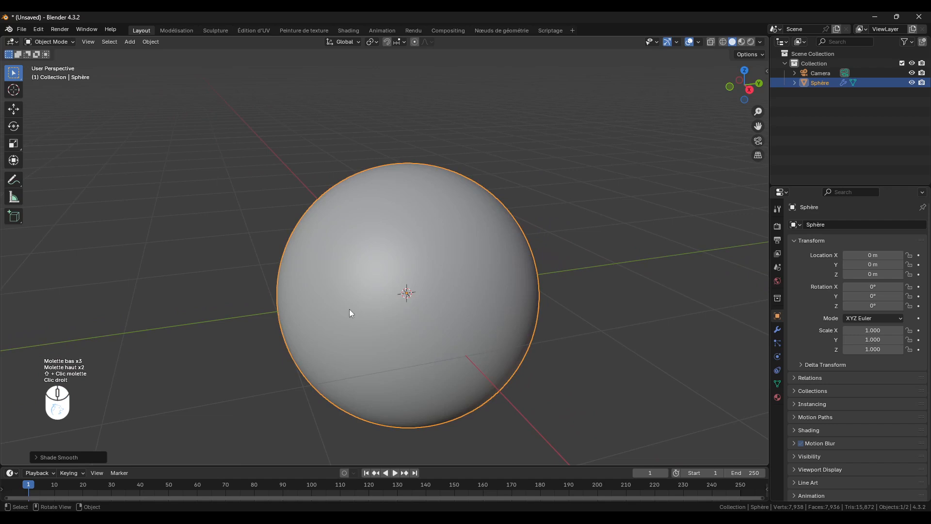
Step: Switch to the Shading workspace and create a new material for the sphere
{"action": "left_click", "coordinate": [347, 31]}
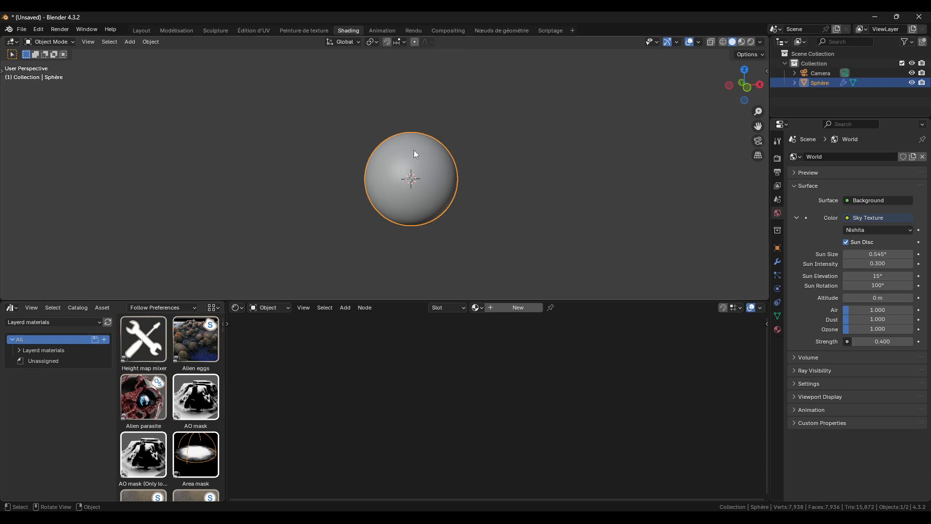
{"action": "left_click", "coordinate": [519, 308]}
{"action": "scroll", "coordinate": [464, 362], "scroll_direction": "down", "scroll_amount": 3}
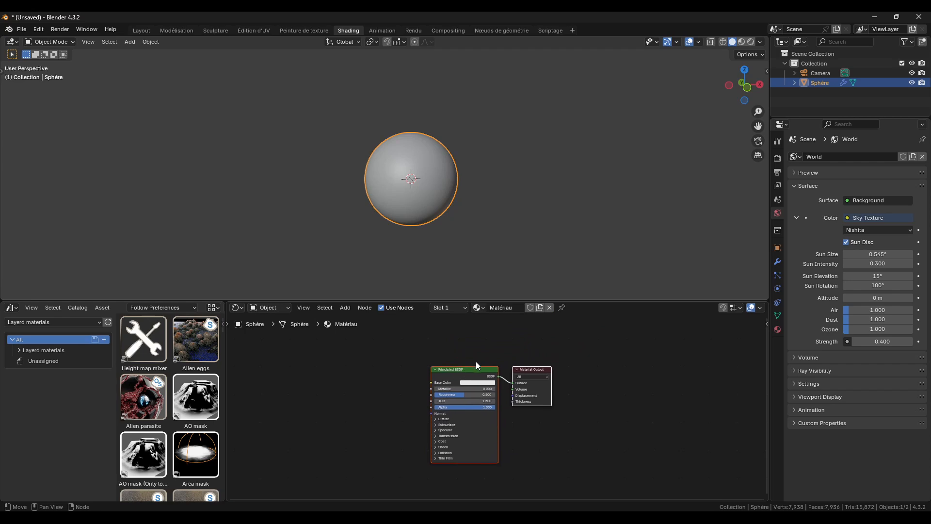
{"action": "middle_click_drag", "start_coordinate": [399, 374], "coordinate": [516, 363]}
Step: Run the Principled Texture Setup on the Principled BSDF with all four gray_rocks 4k images from the gray_rocks_4k.blend textures folder
{"action": "left_click", "coordinate": [453, 376]}
{"action": "scroll", "coordinate": [451, 362], "scroll_direction": "up", "scroll_amount": 5}
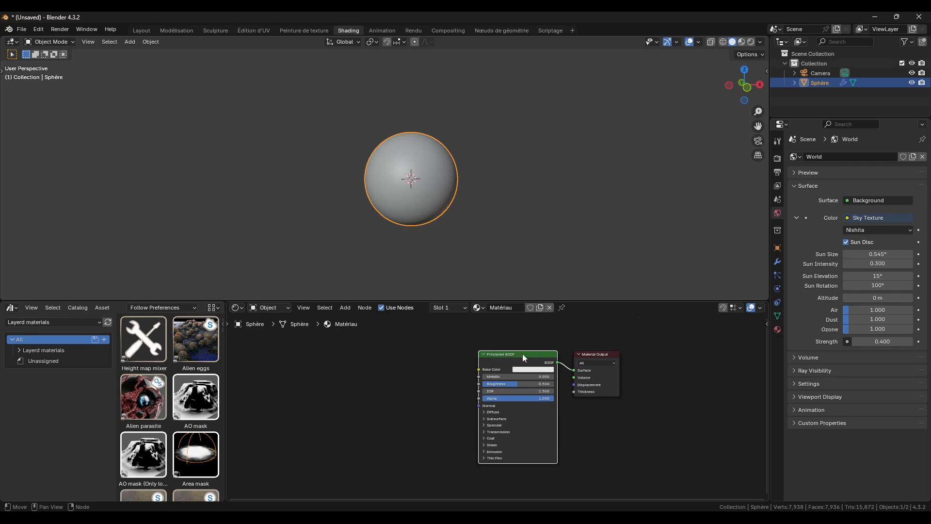
{"action": "key", "text": "ctrl+shift+t"}
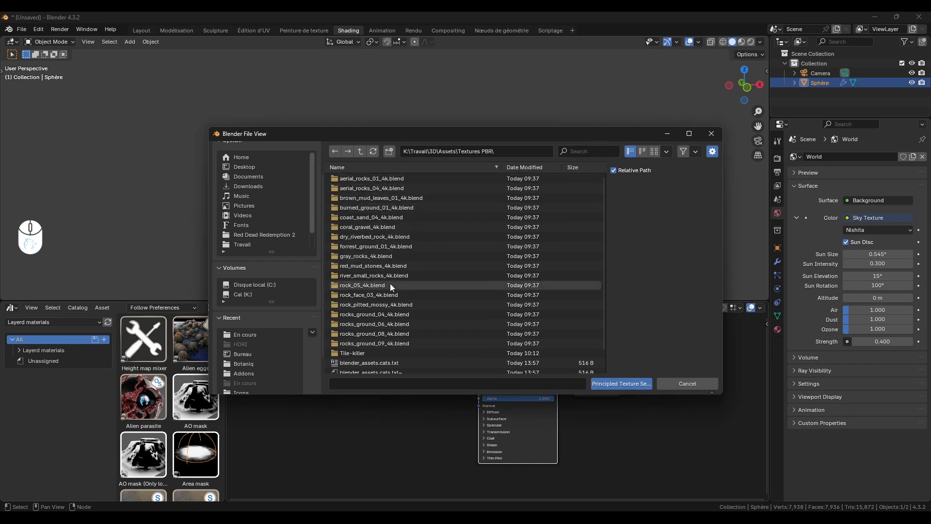
{"action": "left_click", "coordinate": [375, 256]}
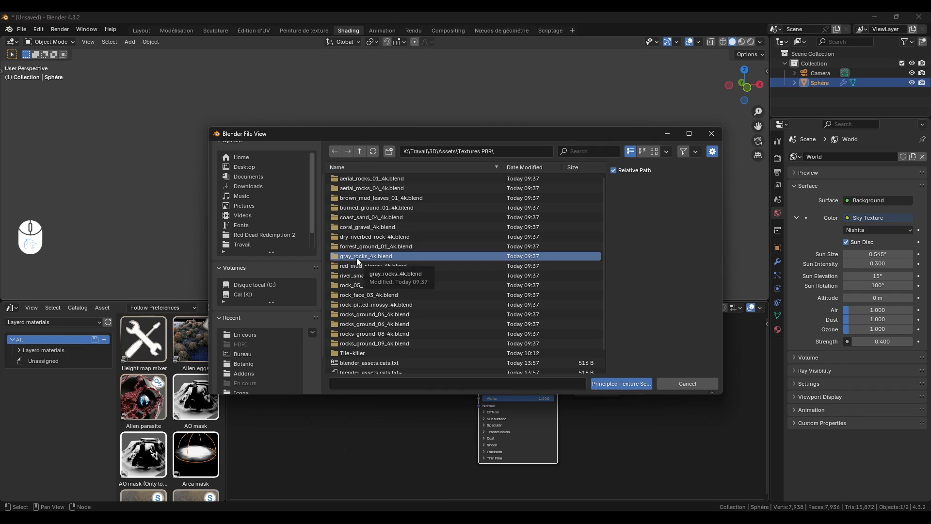
{"action": "double_click", "coordinate": [363, 256]}
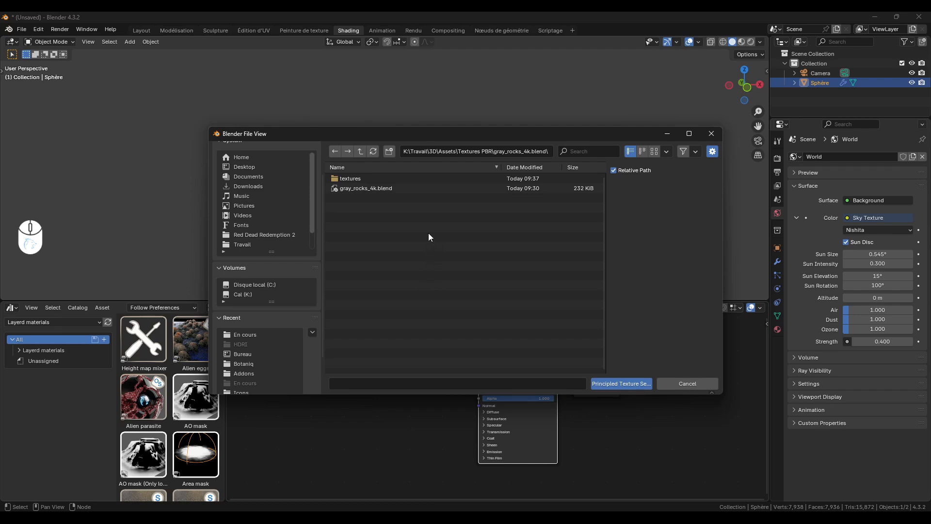
{"action": "left_click", "coordinate": [353, 180]}
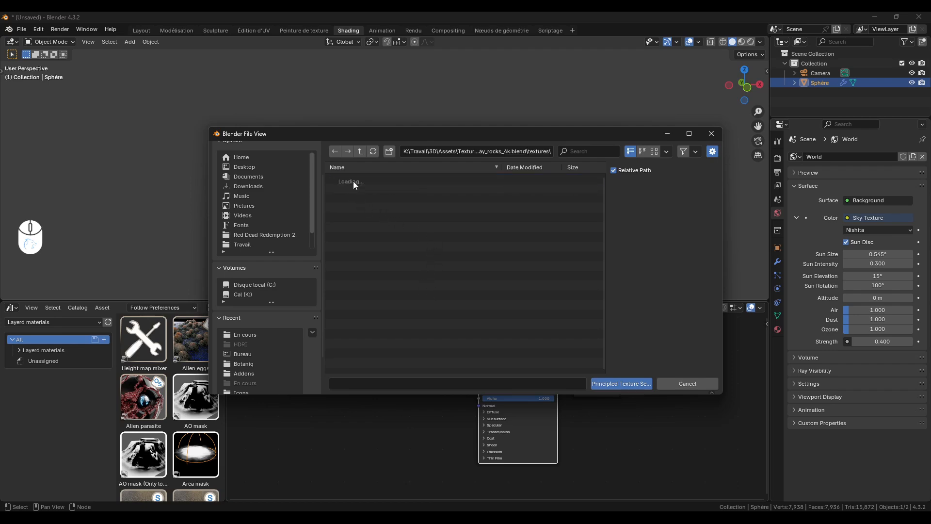
{"action": "double_click", "coordinate": [353, 181]}
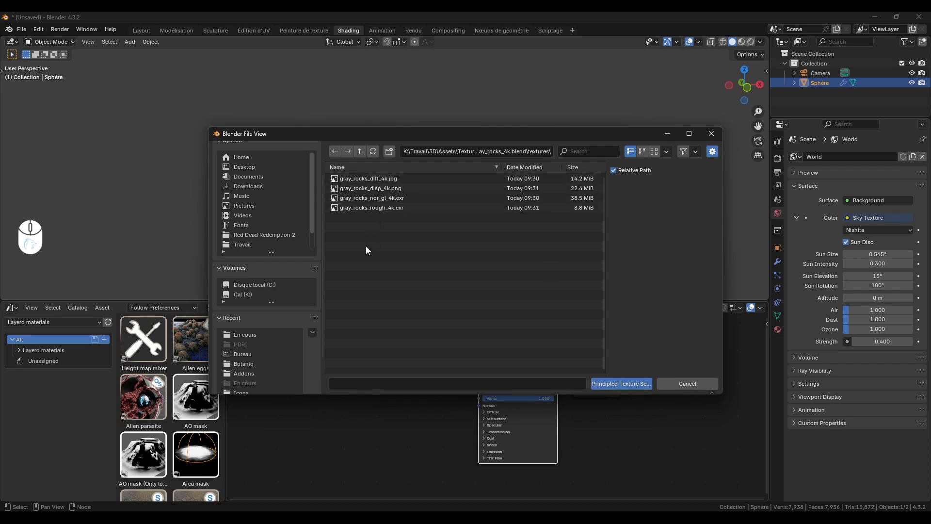
{"action": "left_click_drag", "start_coordinate": [371, 232], "coordinate": [340, 160]}
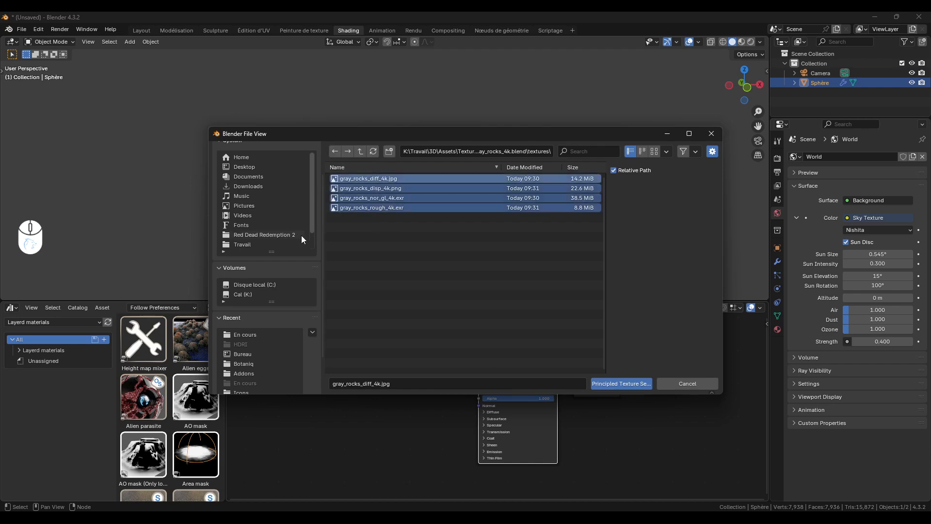
{"action": "left_click", "coordinate": [628, 387]}
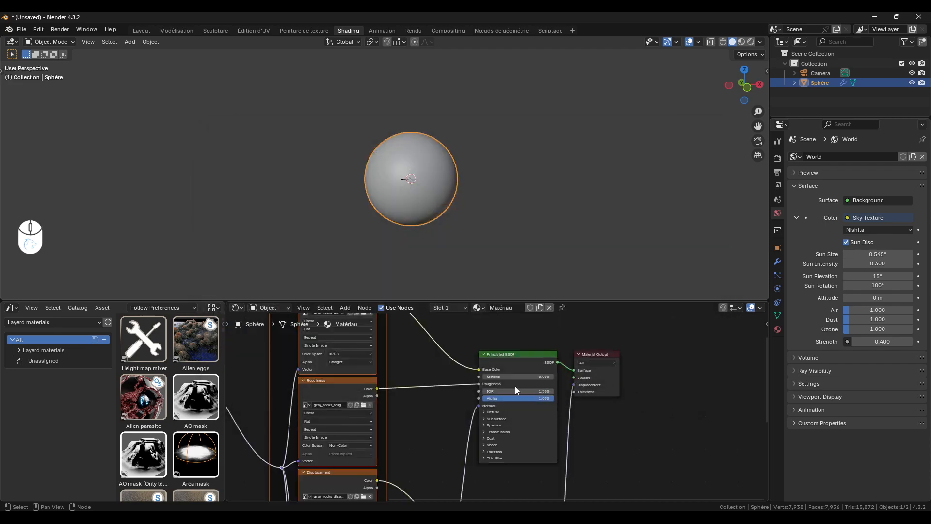
Step: Show the viewport in rendered shading and examine the new texture nodes and the rock material on the sphere
{"action": "scroll", "coordinate": [451, 391], "scroll_direction": "down", "scroll_amount": 4}
{"action": "middle_click_drag", "start_coordinate": [497, 429], "coordinate": [465, 388]}
{"action": "scroll", "coordinate": [463, 382], "scroll_direction": "down", "scroll_amount": 1}
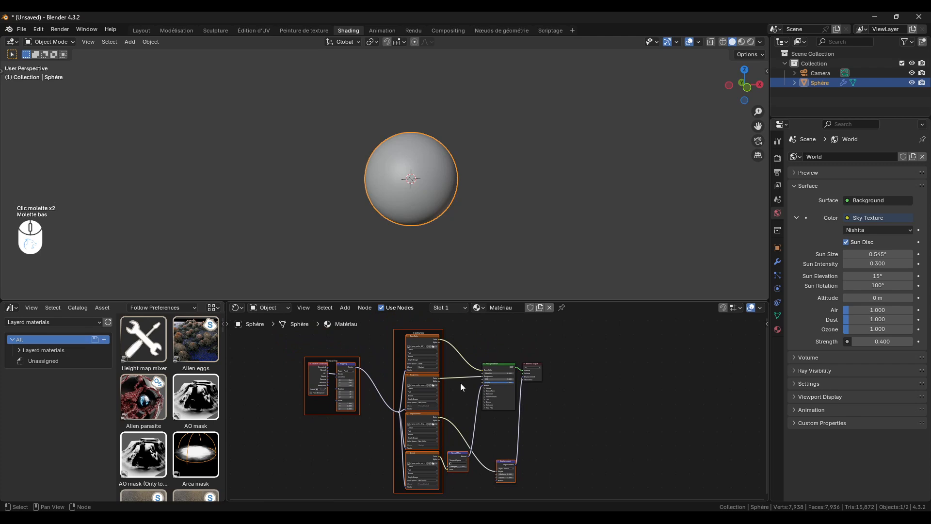
{"action": "scroll", "coordinate": [462, 417], "scroll_direction": "up", "scroll_amount": 3}
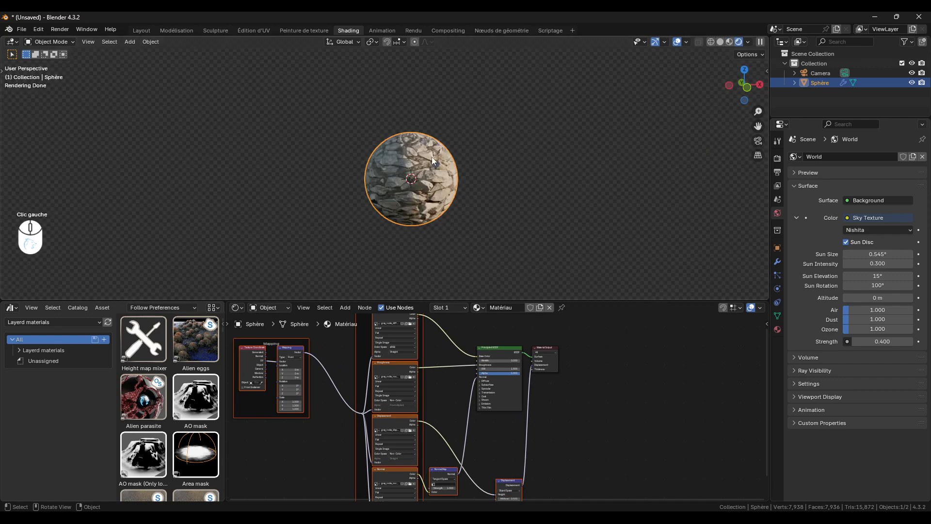
{"action": "scroll", "coordinate": [388, 168], "scroll_direction": "up", "scroll_amount": 3}
{"action": "left_click", "coordinate": [577, 189]}
{"action": "mouse_move", "coordinate": [510, 245]}
{"action": "middle_mouse_down"}
{"action": "mouse_move", "coordinate": [464, 234]}
{"action": "mouse_move", "coordinate": [493, 228]}
{"action": "mouse_move", "coordinate": [505, 237]}
{"action": "middle_mouse_up"}
{"action": "scroll", "coordinate": [464, 234], "scroll_direction": "down", "scroll_amount": 1, "text": "shift"}
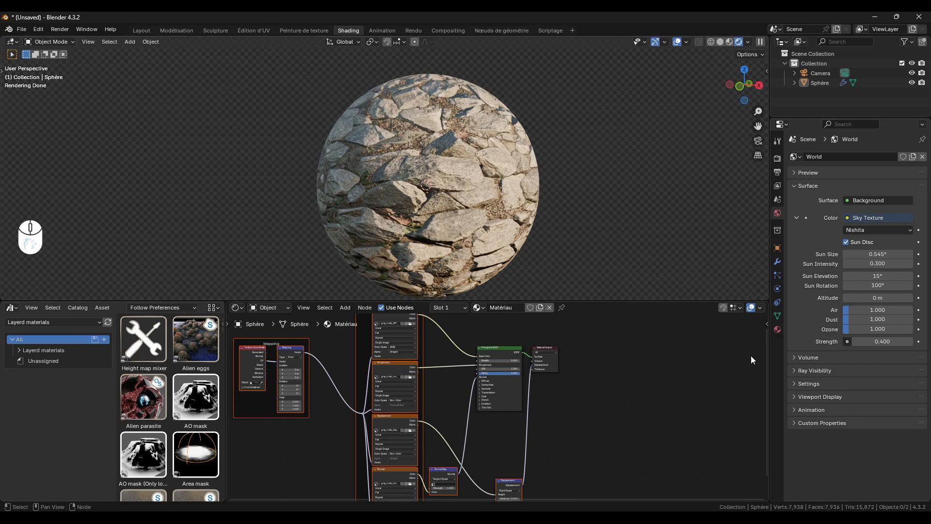
Step: Set the material's surface displacement method to Displacement and Bump
{"action": "left_click", "coordinate": [778, 330]}
{"action": "scroll", "coordinate": [820, 380], "scroll_direction": "down", "scroll_amount": 1}
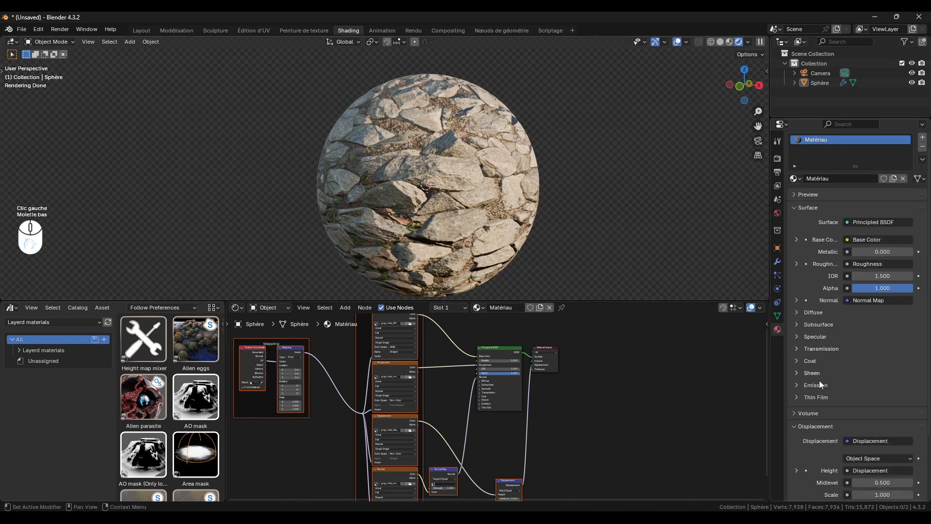
{"action": "left_click", "coordinate": [813, 423]}
{"action": "scroll", "coordinate": [825, 425], "scroll_direction": "down", "scroll_amount": 2}
{"action": "left_click", "coordinate": [811, 443]}
{"action": "scroll", "coordinate": [824, 397], "scroll_direction": "down", "scroll_amount": 5}
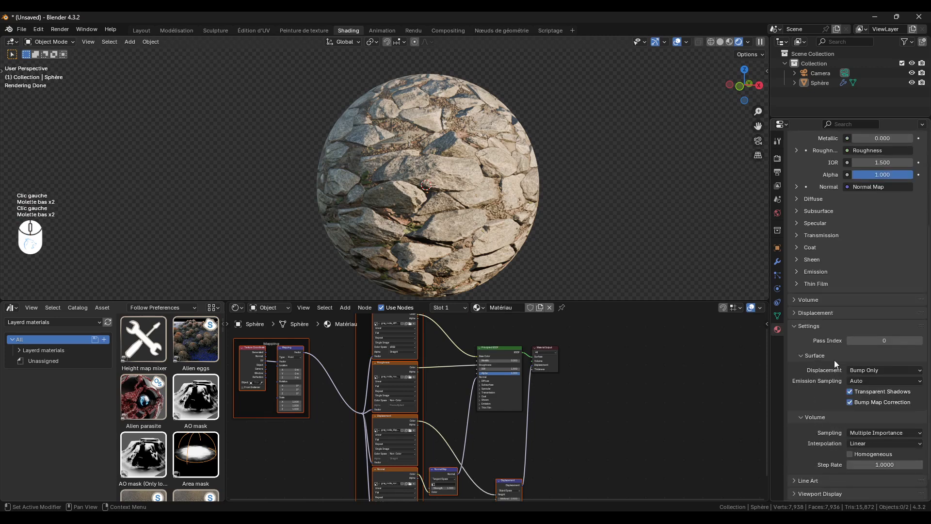
{"action": "left_click", "coordinate": [866, 371]}
{"action": "left_click", "coordinate": [856, 405]}
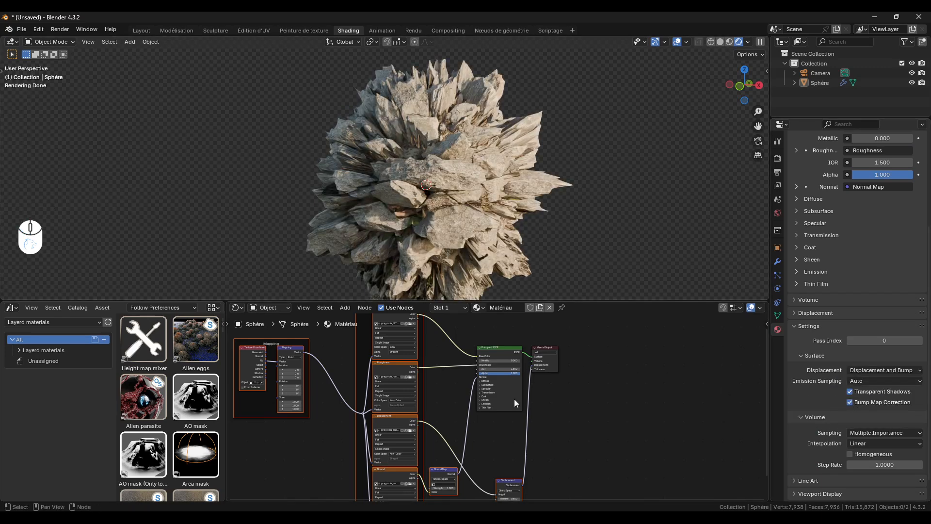
Step: Set the Displacement node's scale to 0.2
{"action": "scroll", "coordinate": [514, 399], "scroll_direction": "up", "scroll_amount": 3}
{"action": "middle_click_drag", "start_coordinate": [499, 452], "coordinate": [482, 424]}
{"action": "scroll", "coordinate": [482, 424], "scroll_direction": "up", "scroll_amount": 2}
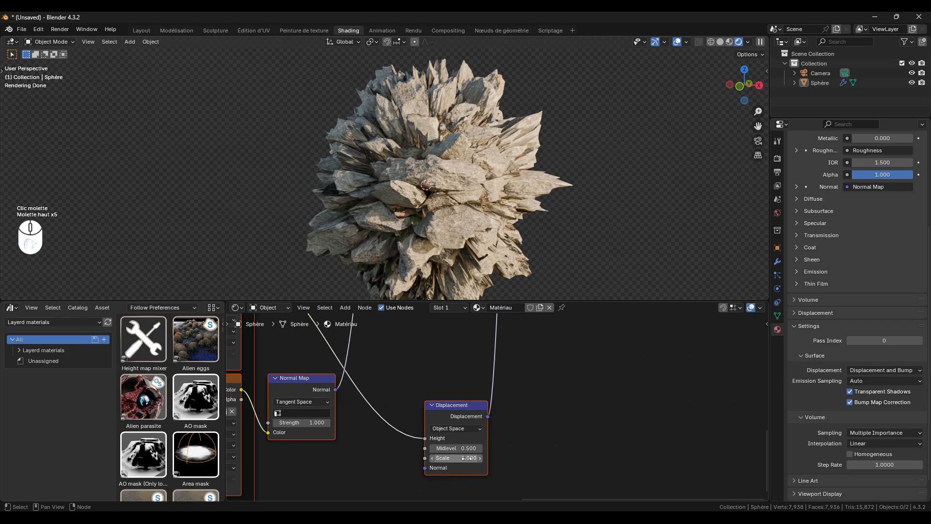
{"action": "left_click", "coordinate": [471, 458]}
{"action": "type", "text": "0.2"}
{"action": "key", "text": "Return"}
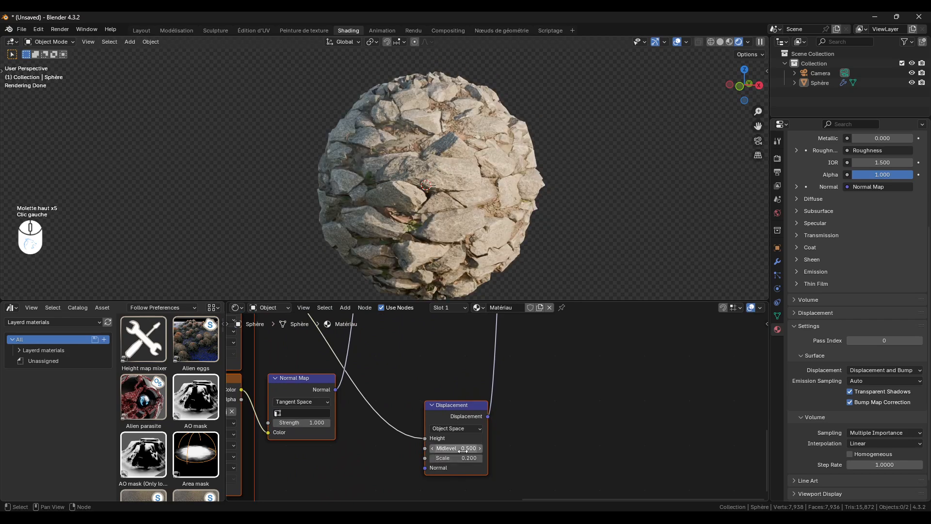
Step: Center the view on the sphere and examine its displaced rock surface
{"action": "left_click", "coordinate": [548, 187]}
{"action": "mouse_move", "coordinate": [599, 176]}
{"action": "middle_mouse_down"}
{"action": "mouse_move", "coordinate": [639, 183]}
{"action": "mouse_move", "coordinate": [595, 171]}
{"action": "middle_mouse_up"}
{"action": "left_click", "coordinate": [524, 166]}
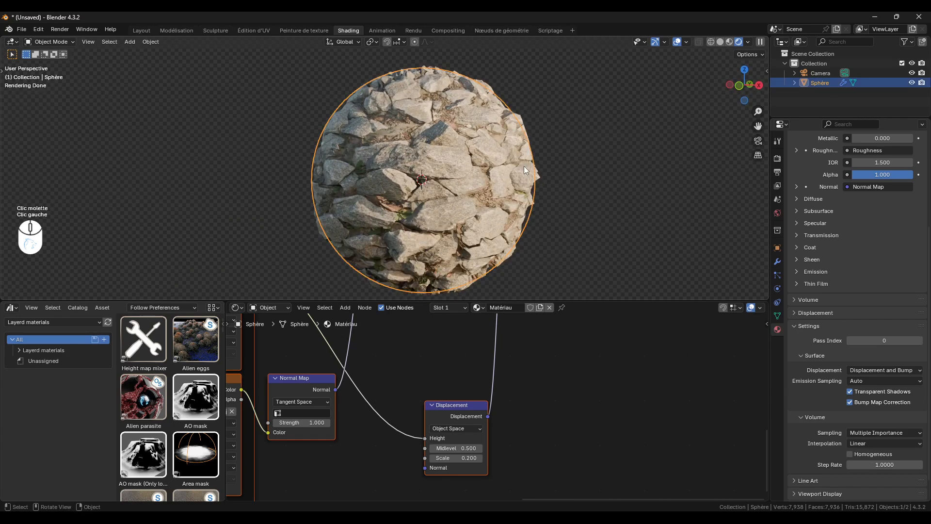
{"action": "key", "text": "KP_Decimal"}
{"action": "left_click", "coordinate": [560, 150]}
{"action": "middle_click_drag", "start_coordinate": [515, 152], "coordinate": [504, 195], "text": "shift"}
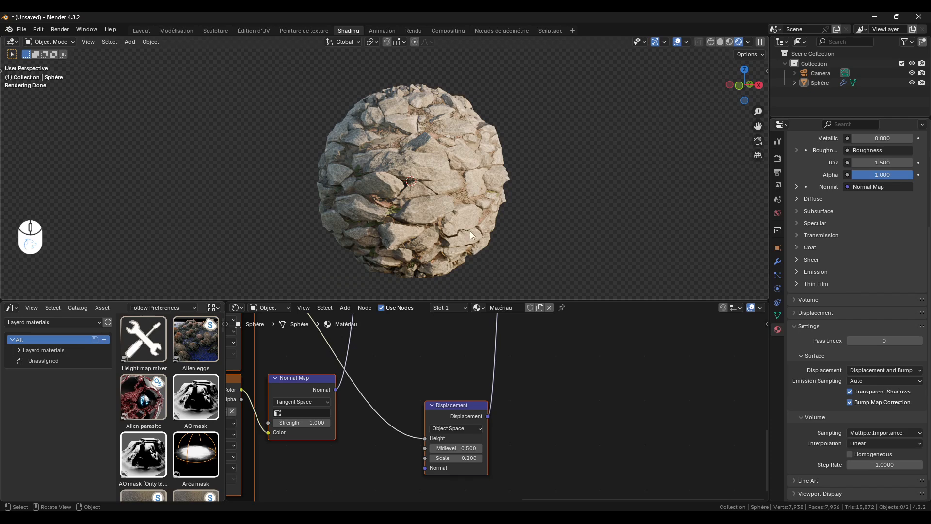
Step: Move the Material Output node farther away from the Principled BSDF and review the whole node tree
{"action": "scroll", "coordinate": [427, 449], "scroll_direction": "down", "scroll_amount": 3}
{"action": "middle_click_drag", "start_coordinate": [469, 361], "coordinate": [517, 438]}
{"action": "scroll", "coordinate": [517, 438], "scroll_direction": "down", "scroll_amount": 3}
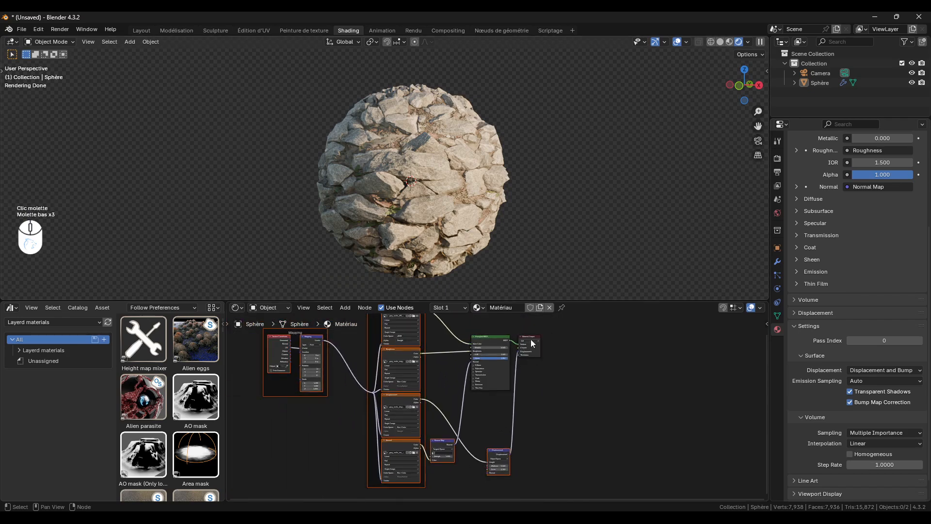
{"action": "left_click_drag", "start_coordinate": [530, 338], "coordinate": [569, 341]}
{"action": "middle_click_drag", "start_coordinate": [542, 346], "coordinate": [557, 365]}
{"action": "scroll", "coordinate": [406, 414], "scroll_direction": "down", "scroll_amount": 3}
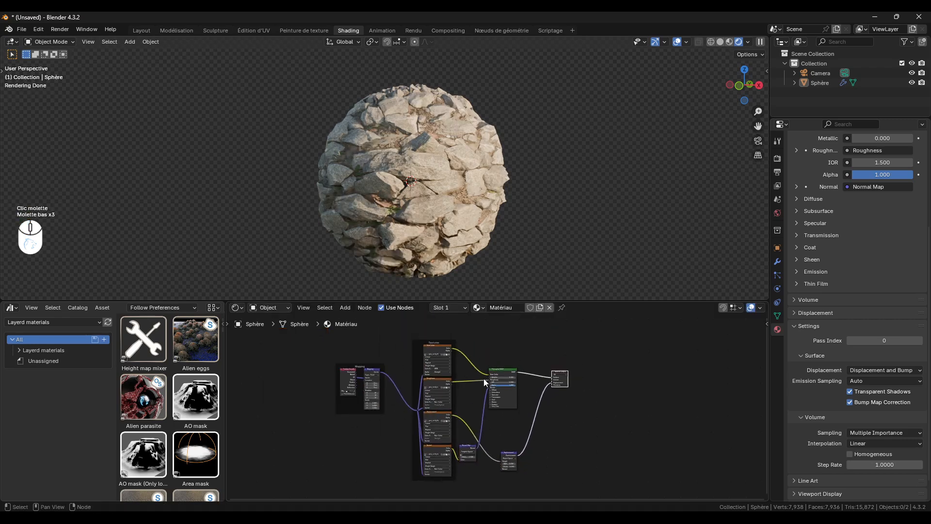
{"action": "scroll", "coordinate": [456, 400], "scroll_direction": "up", "scroll_amount": 1}
{"action": "middle_click_drag", "start_coordinate": [456, 400], "coordinate": [456, 395]}
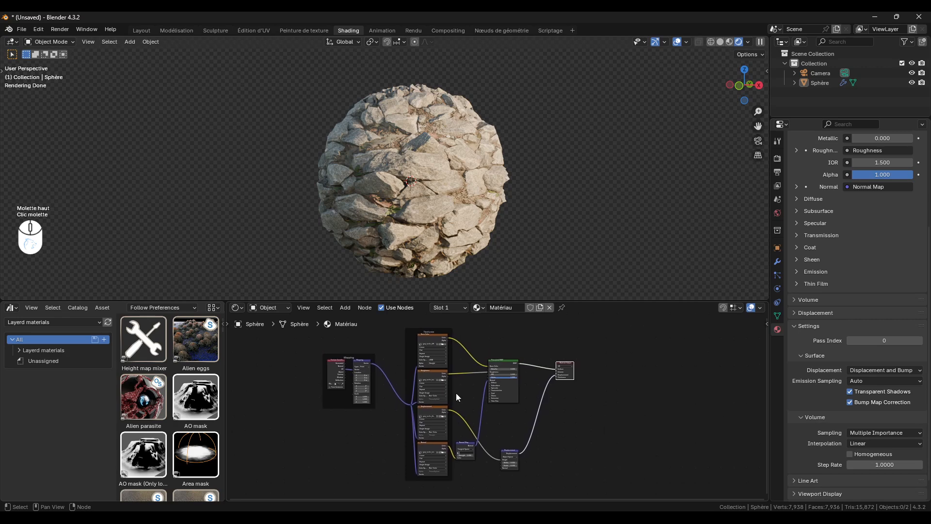
{"action": "scroll", "coordinate": [453, 392], "scroll_direction": "down", "scroll_amount": 1}
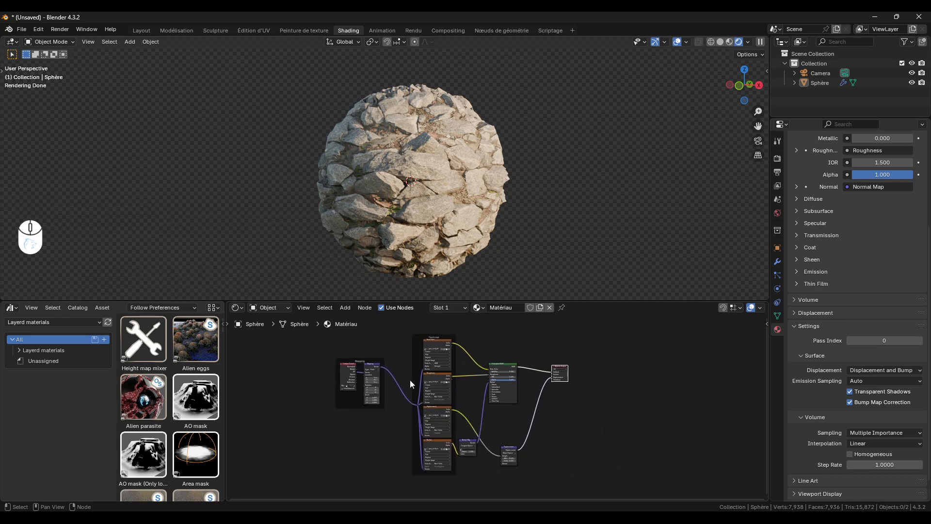
Step: Nudge the Mapping node slightly beside the Texture Coordinate node inside its frame
{"action": "scroll", "coordinate": [370, 398], "scroll_direction": "up", "scroll_amount": 3}
{"action": "middle_click_drag", "start_coordinate": [370, 398], "coordinate": [471, 406]}
{"action": "scroll", "coordinate": [380, 407], "scroll_direction": "up", "scroll_amount": 5}
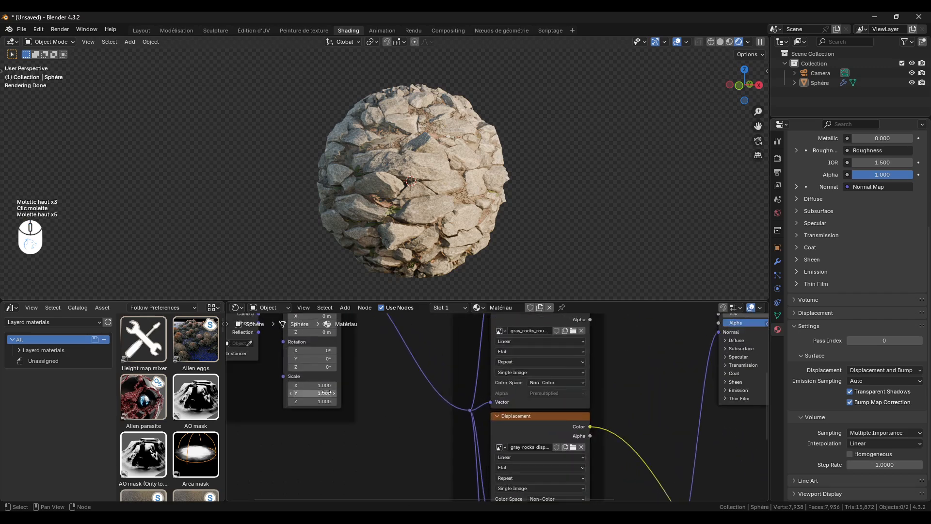
{"action": "middle_click_drag", "start_coordinate": [299, 377], "coordinate": [398, 403]}
{"action": "middle_click_drag", "start_coordinate": [373, 353], "coordinate": [376, 399]}
{"action": "left_click_drag", "start_coordinate": [405, 341], "coordinate": [411, 341]}
{"action": "middle_click_drag", "start_coordinate": [425, 378], "coordinate": [448, 363]}
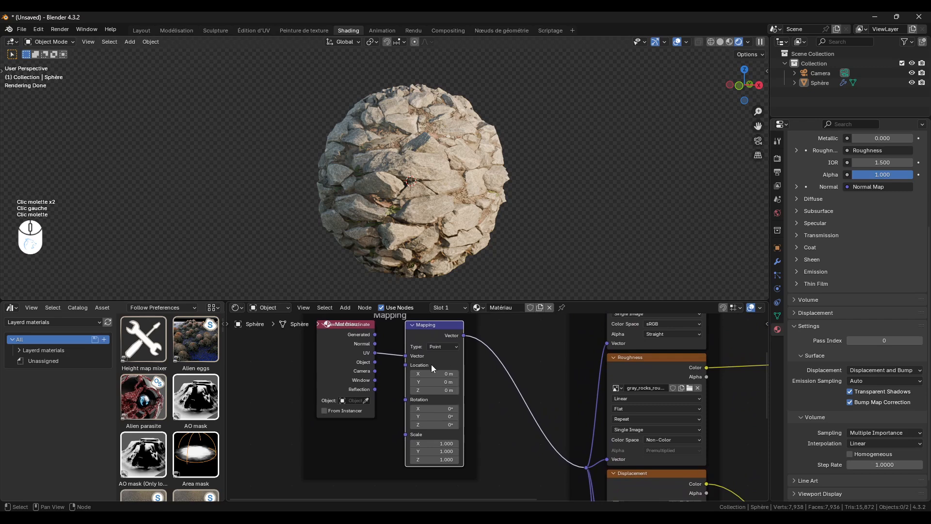
{"action": "left_click_drag", "start_coordinate": [429, 326], "coordinate": [425, 329]}
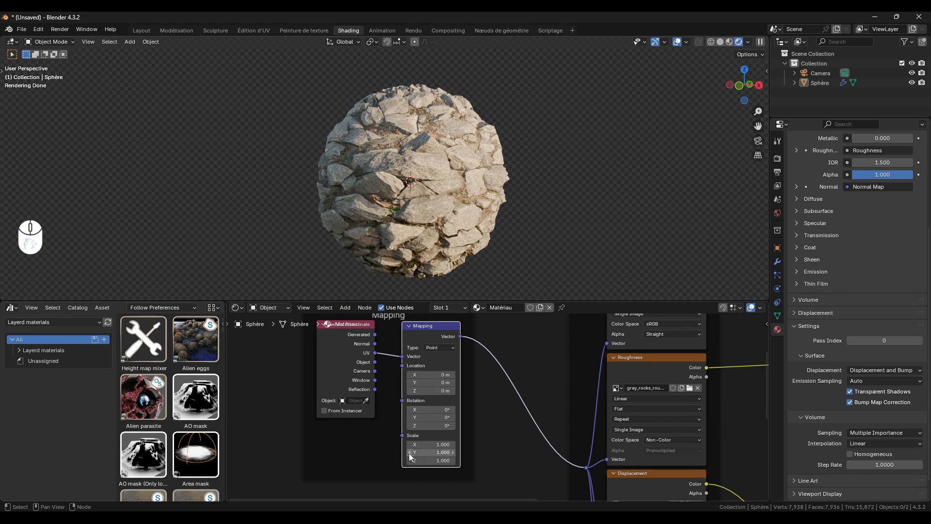
Step: Try a slightly lower X scale on the Mapping node and set it back to 1
{"action": "mouse_move", "coordinate": [431, 444]}
{"action": "left_mouse_down"}
{"action": "mouse_move", "coordinate": [460, 445]}
{"action": "mouse_move", "coordinate": [410, 444]}
{"action": "mouse_move", "coordinate": [473, 445]}
{"action": "mouse_move", "coordinate": [429, 444]}
{"action": "left_mouse_up"}
{"action": "left_click", "coordinate": [432, 447]}
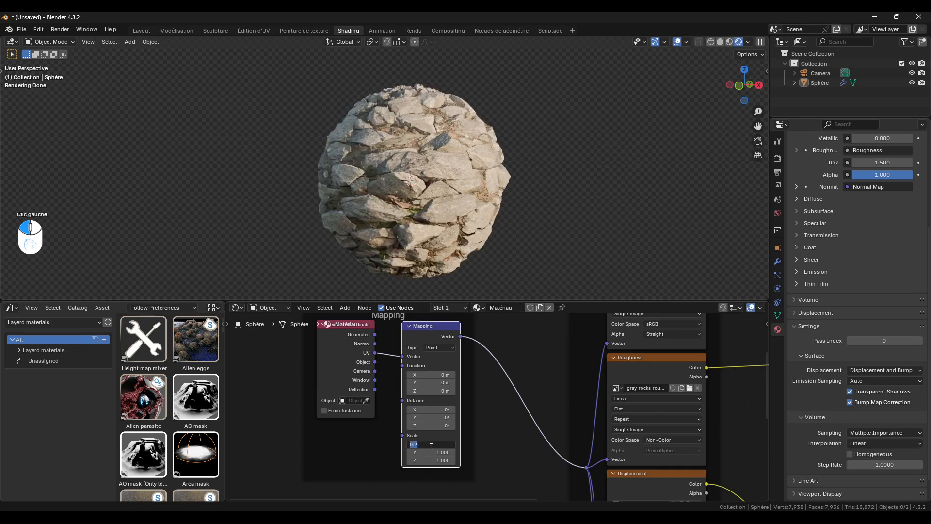
{"action": "type", "text": "1"}
{"action": "key", "text": "Return"}
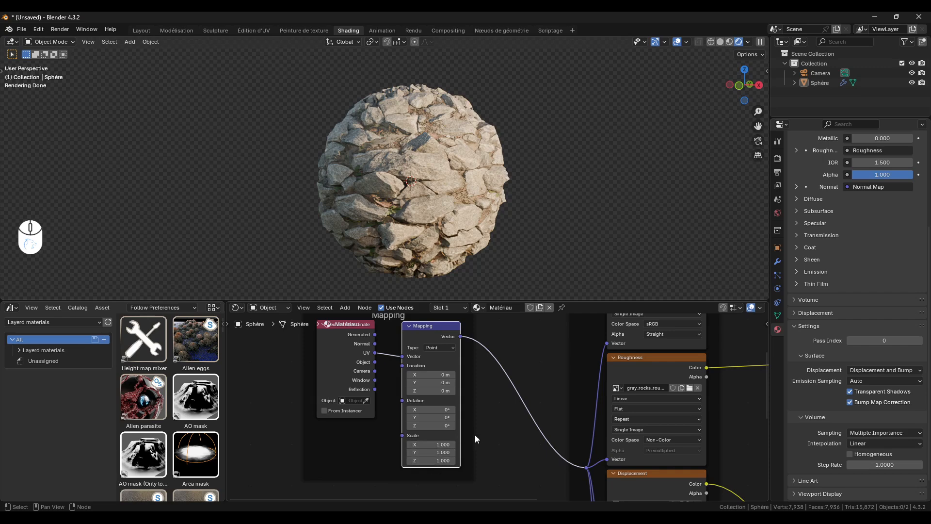
Step: Try a scale of 2 on all three axes of the Mapping node and undo it
{"action": "left_click", "coordinate": [438, 461]}
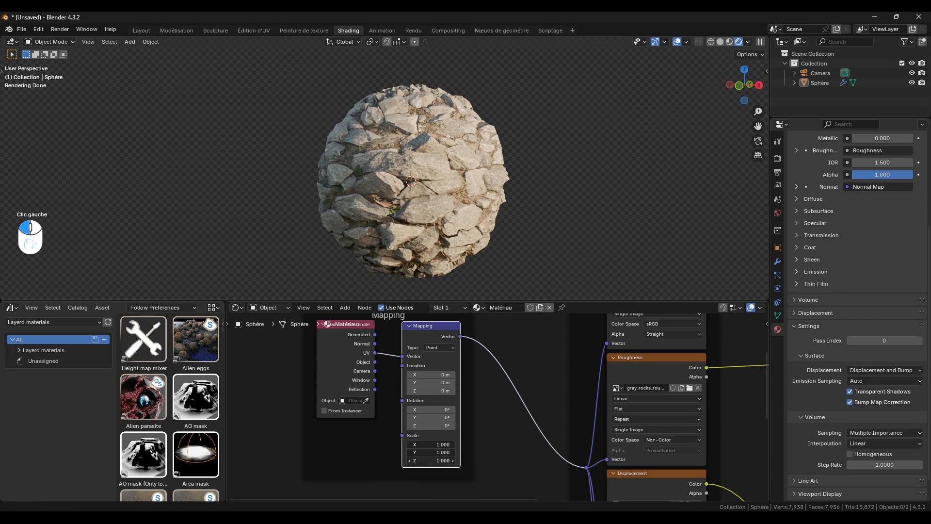
{"action": "left_click_drag", "start_coordinate": [438, 463], "coordinate": [439, 444]}
{"action": "type", "text": "2"}
{"action": "key", "text": "Return"}
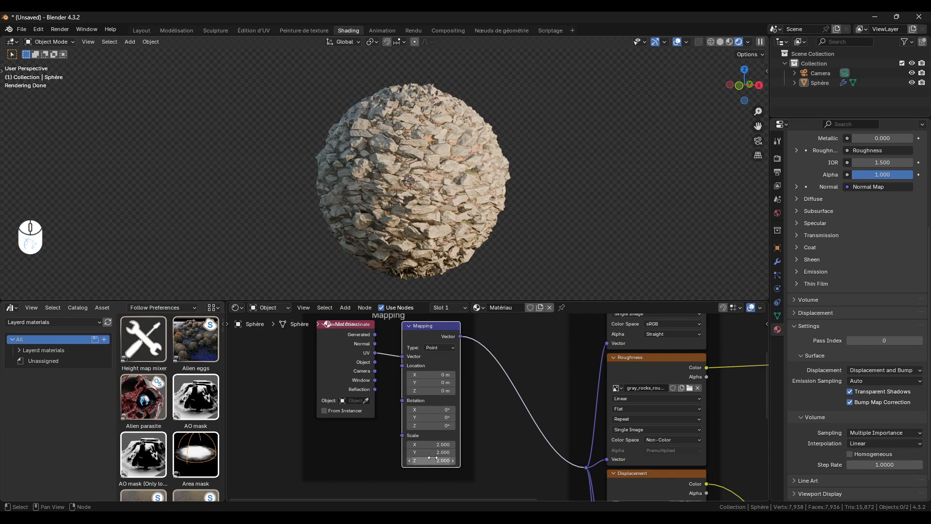
{"action": "key", "text": "ctrl+z"}
Step: Combine all nodes except Texture Coordinate and Material Output into a node group
{"action": "scroll", "coordinate": [492, 430], "scroll_direction": "down", "scroll_amount": 2}
{"action": "scroll", "coordinate": [482, 407], "scroll_direction": "down", "scroll_amount": 3}
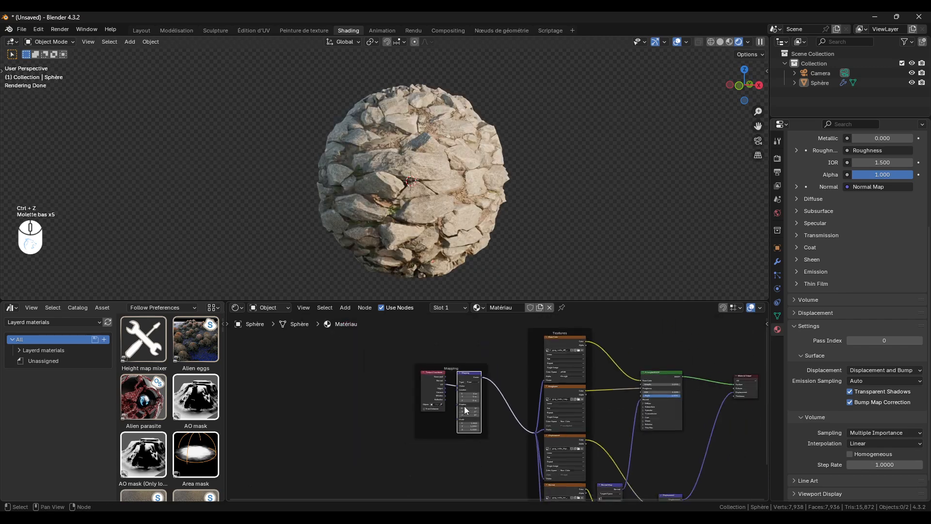
{"action": "middle_click_drag", "start_coordinate": [481, 407], "coordinate": [479, 375]}
{"action": "scroll", "coordinate": [479, 375], "scroll_direction": "down", "scroll_amount": 2}
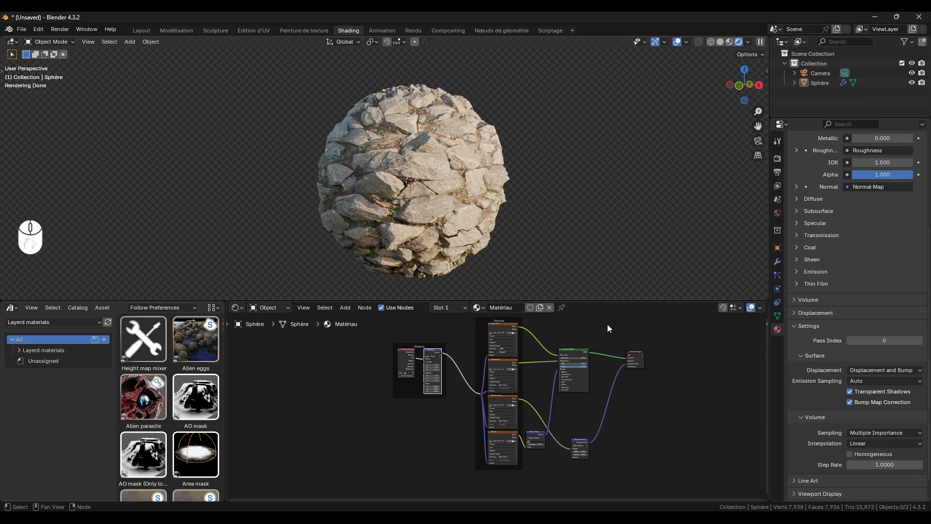
{"action": "left_click_drag", "start_coordinate": [607, 324], "coordinate": [427, 475]}
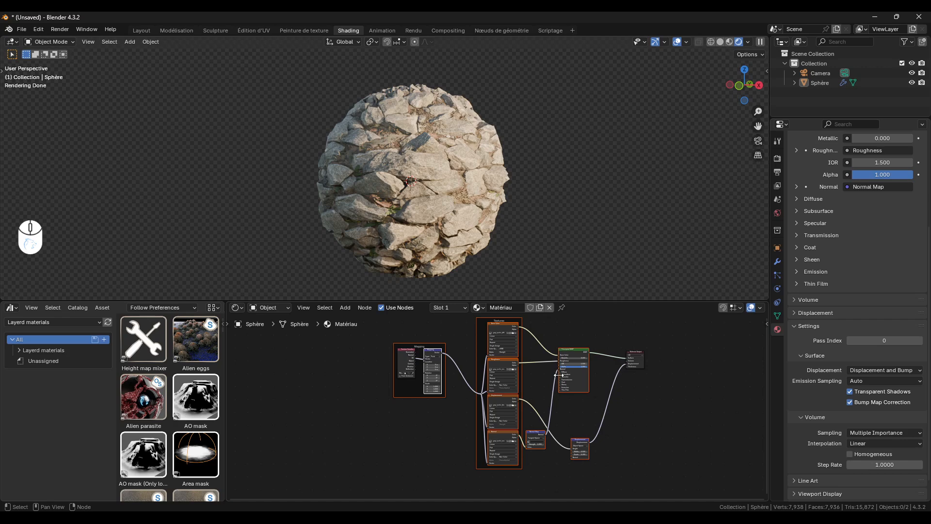
{"action": "key", "text": "ctrl+g"}
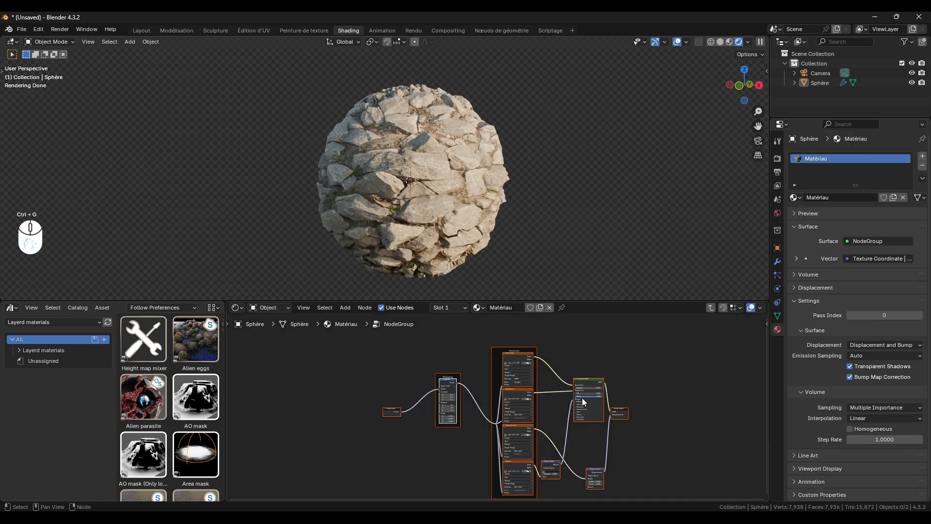
Step: Move the Group Output node slightly farther from the Principled BSDF inside the group
{"action": "left_click", "coordinate": [607, 400]}
{"action": "left_click_drag", "start_coordinate": [623, 415], "coordinate": [631, 416]}
{"action": "scroll", "coordinate": [552, 402], "scroll_direction": "up", "scroll_amount": 1}
{"action": "middle_click_drag", "start_coordinate": [552, 402], "coordinate": [473, 385]}
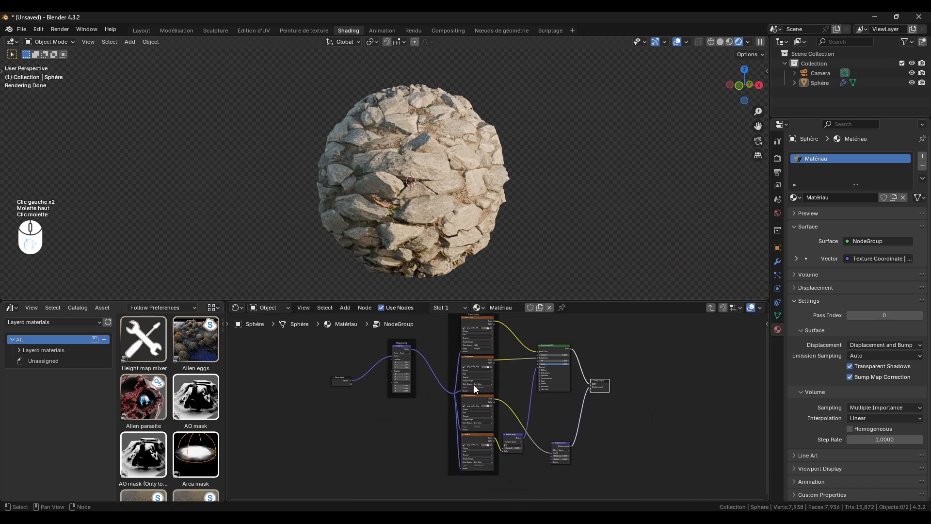
Step: Leave the group and arrange the Texture Coordinate, group and Material Output nodes close together with even spacing
{"action": "key", "text": "Tab"}
{"action": "scroll", "coordinate": [528, 375], "scroll_direction": "up", "scroll_amount": 3}
{"action": "scroll", "coordinate": [527, 373], "scroll_direction": "up", "scroll_amount": 2}
{"action": "middle_click_drag", "start_coordinate": [486, 363], "coordinate": [470, 393]}
{"action": "left_click", "coordinate": [471, 393]}
{"action": "left_click_drag", "start_coordinate": [469, 392], "coordinate": [473, 354]}
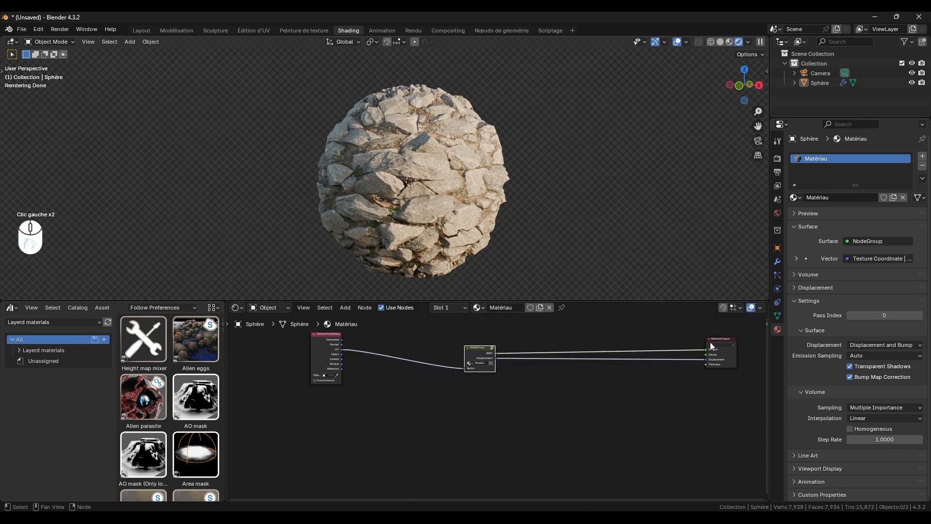
{"action": "left_click_drag", "start_coordinate": [330, 362], "coordinate": [436, 365]}
{"action": "left_click_drag", "start_coordinate": [723, 345], "coordinate": [533, 338]}
{"action": "scroll", "coordinate": [496, 344], "scroll_direction": "up", "scroll_amount": 3}
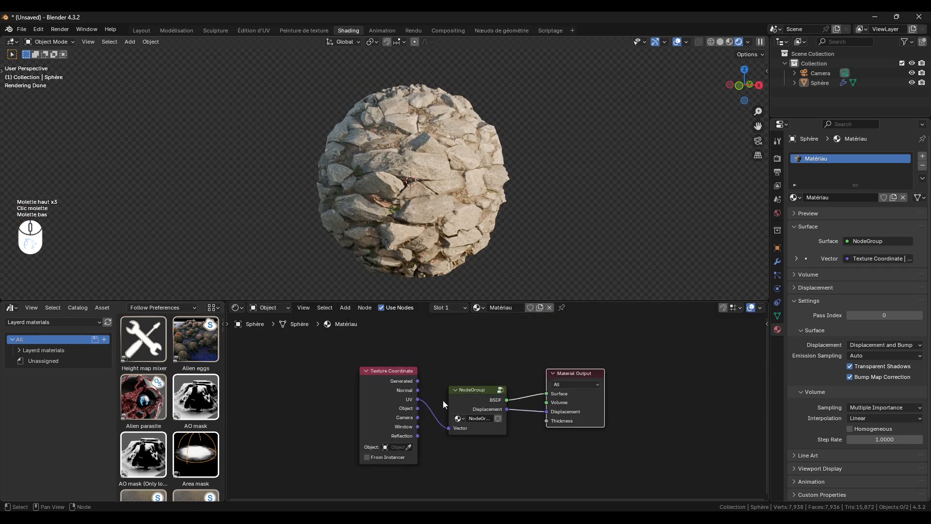
{"action": "left_click_drag", "start_coordinate": [449, 403], "coordinate": [435, 402]}
{"action": "middle_click_drag", "start_coordinate": [398, 387], "coordinate": [430, 377]}
{"action": "left_click_drag", "start_coordinate": [429, 376], "coordinate": [421, 377]}
{"action": "left_click_drag", "start_coordinate": [479, 386], "coordinate": [485, 381]}
Step: Enter the node group and move the Group Input node slightly higher beside the Mapping node
{"action": "left_click", "coordinate": [506, 384]}
{"action": "key", "text": "Tab"}
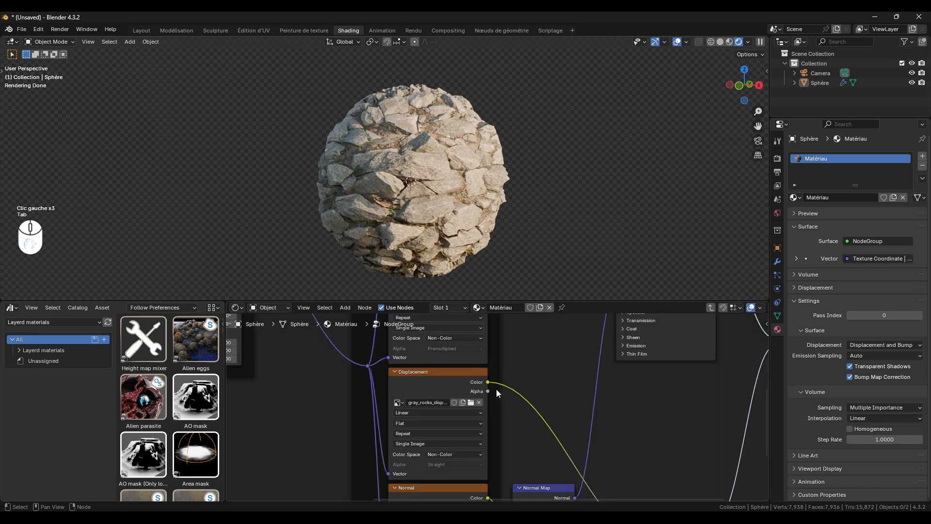
{"action": "scroll", "coordinate": [498, 388], "scroll_direction": "down", "scroll_amount": 3}
{"action": "middle_click_drag", "start_coordinate": [491, 386], "coordinate": [436, 391]}
{"action": "scroll", "coordinate": [435, 391], "scroll_direction": "down", "scroll_amount": 3}
{"action": "middle_click_drag", "start_coordinate": [499, 423], "coordinate": [479, 411]}
{"action": "scroll", "coordinate": [481, 410], "scroll_direction": "up", "scroll_amount": 3}
{"action": "middle_click_drag", "start_coordinate": [348, 378], "coordinate": [397, 383]}
{"action": "scroll", "coordinate": [353, 405], "scroll_direction": "up", "scroll_amount": 2}
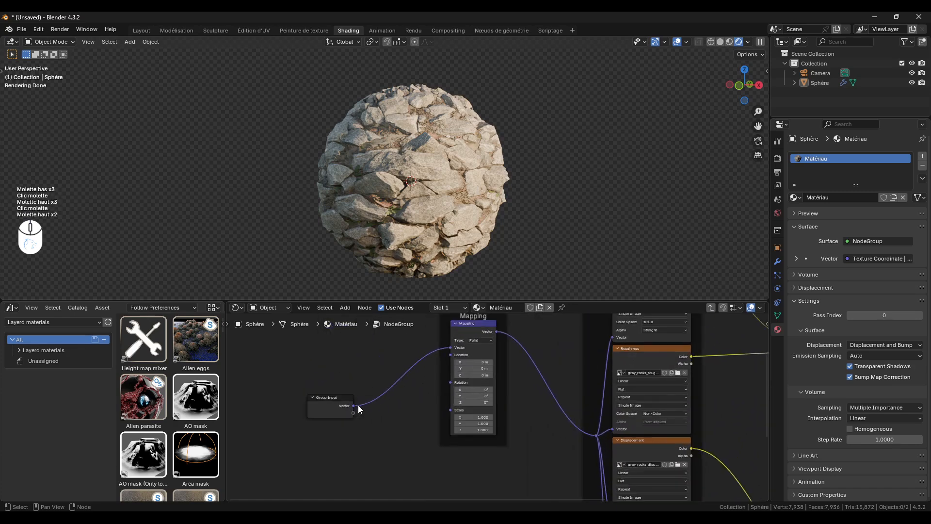
{"action": "left_click_drag", "start_coordinate": [336, 408], "coordinate": [327, 383]}
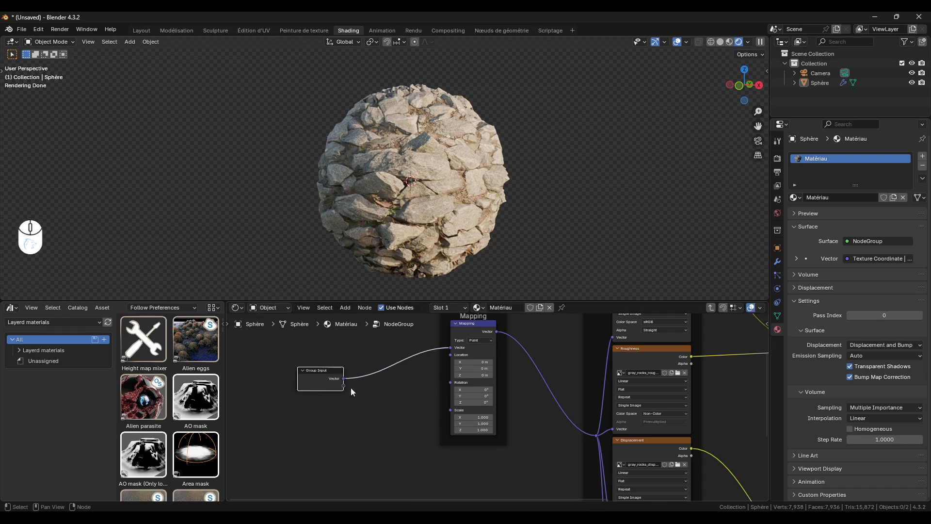
Step: Leave the group, disconnect its Vector input, and reconnect the Texture Coordinate's UV output to it
{"action": "key", "text": "Tab"}
{"action": "scroll", "coordinate": [427, 405], "scroll_direction": "up", "scroll_amount": 4}
{"action": "left_click_drag", "start_coordinate": [470, 415], "coordinate": [449, 370]}
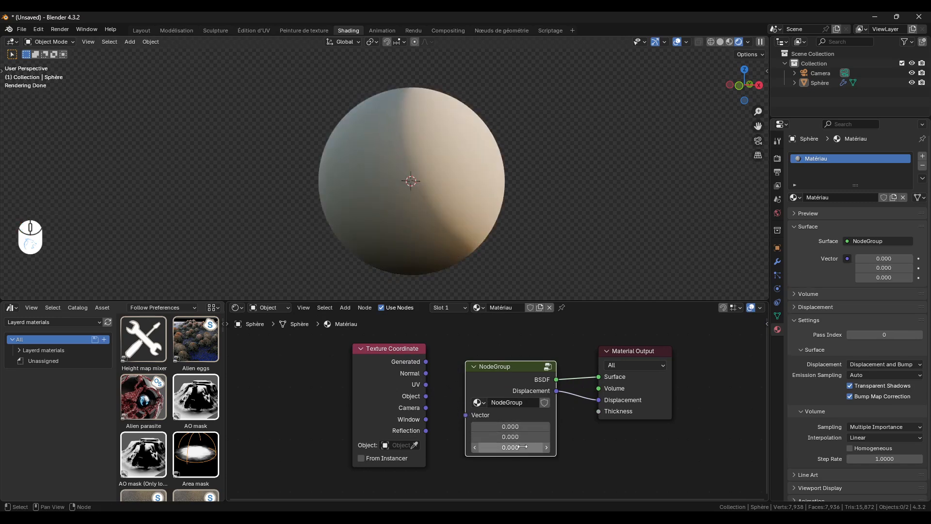
{"action": "left_click_drag", "start_coordinate": [426, 385], "coordinate": [469, 416]}
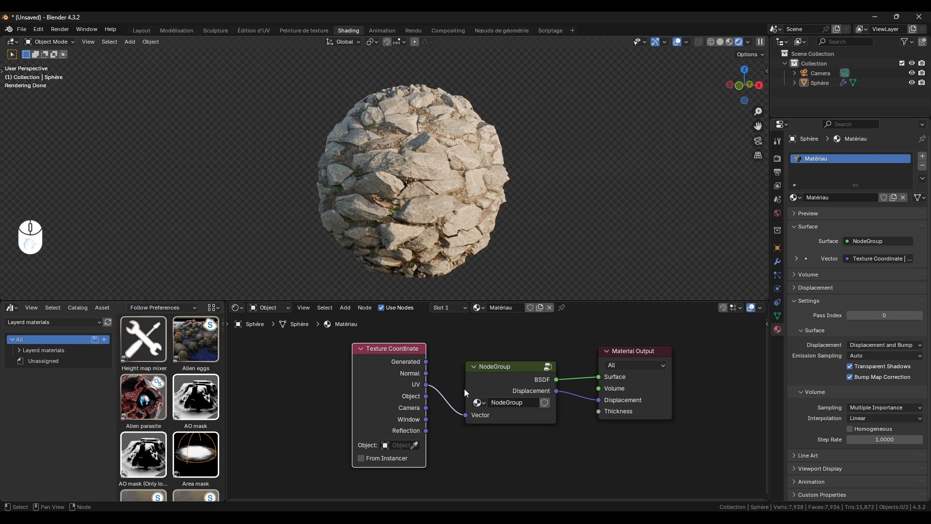
Step: Expose the Mapping node's Scale as a group input by linking it to the Group Input's empty socket
{"action": "left_click", "coordinate": [495, 371]}
{"action": "key", "text": "Tab"}
{"action": "middle_click_drag", "start_coordinate": [372, 393], "coordinate": [414, 435]}
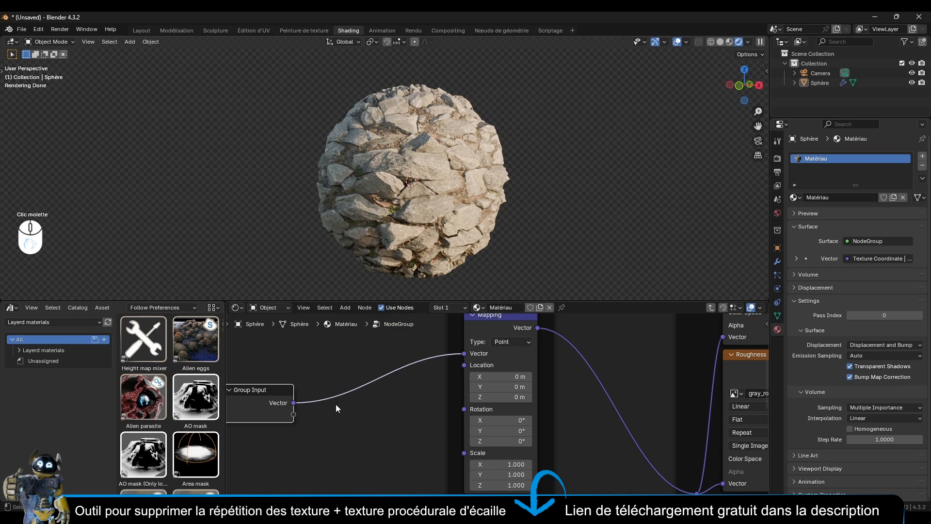
{"action": "scroll", "coordinate": [336, 403], "scroll_direction": "down", "scroll_amount": 2}
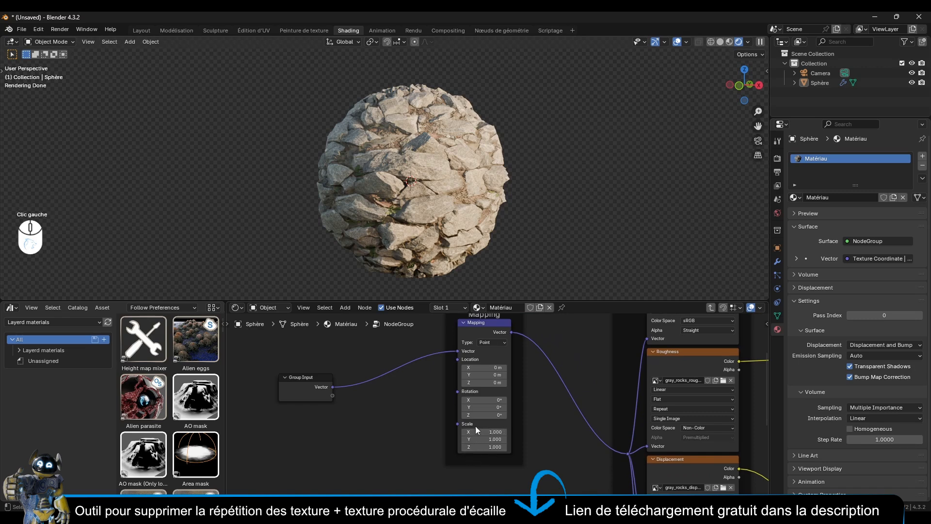
{"action": "left_click_drag", "start_coordinate": [332, 395], "coordinate": [370, 425]}
{"action": "left_click_drag", "start_coordinate": [415, 424], "coordinate": [453, 423]}
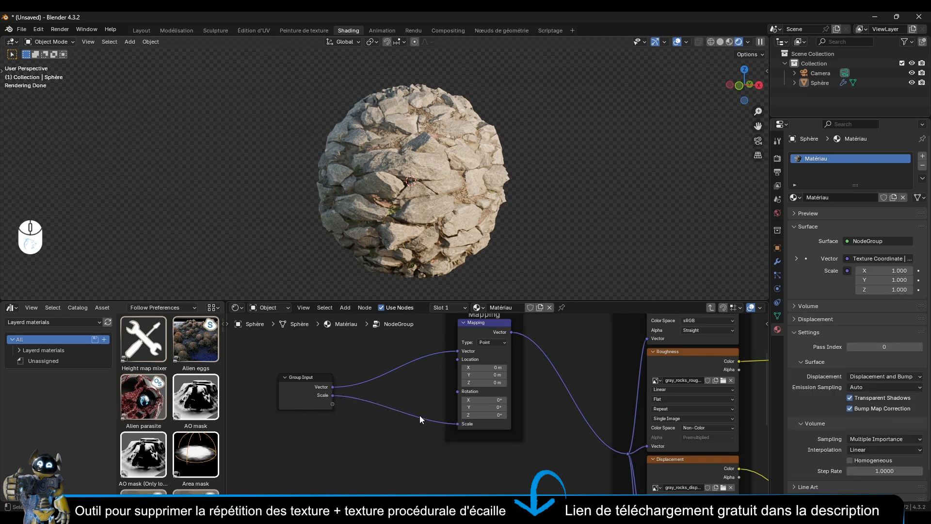
Step: Leave the group and align the group node's height with the neighbouring nodes
{"action": "middle_click_drag", "start_coordinate": [342, 406], "coordinate": [353, 389]}
{"action": "key", "text": "Tab"}
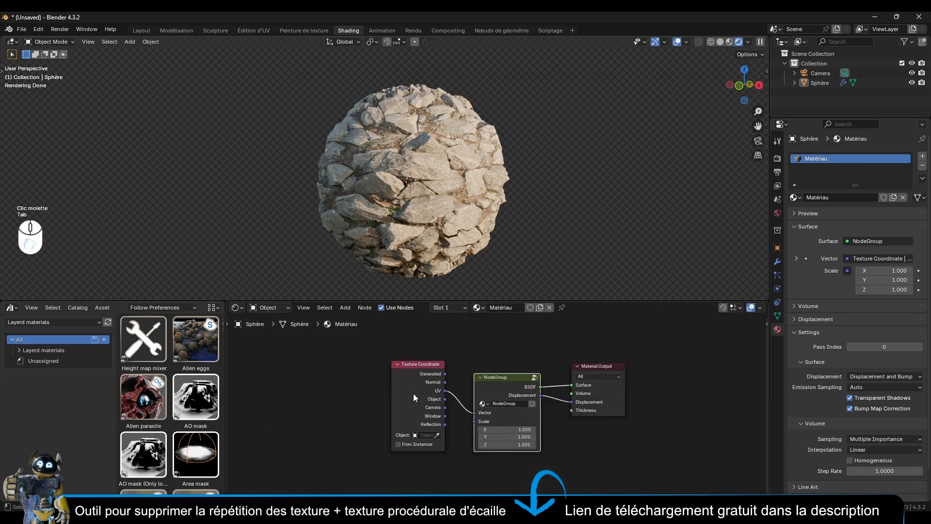
{"action": "scroll", "coordinate": [413, 394], "scroll_direction": "up", "scroll_amount": 3}
{"action": "middle_click_drag", "start_coordinate": [532, 406], "coordinate": [483, 368]}
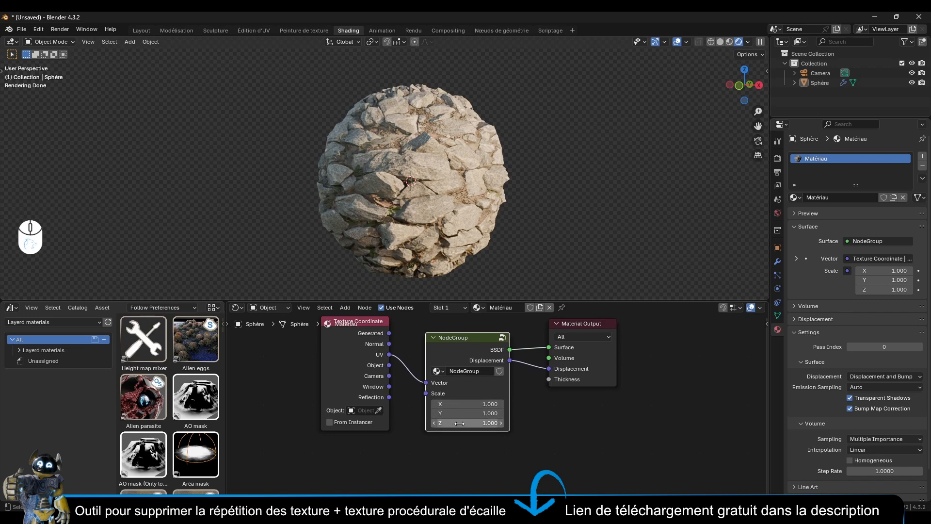
{"action": "middle_click_drag", "start_coordinate": [473, 348], "coordinate": [474, 379]}
{"action": "left_click_drag", "start_coordinate": [474, 379], "coordinate": [472, 367]}
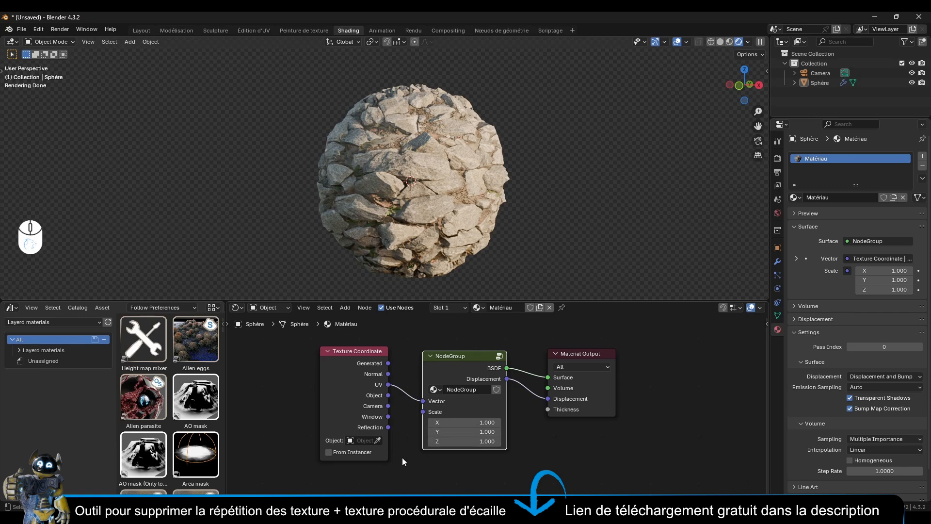
Step: Enter the node group, show its group sockets, and enlarge the socket list to review every entry
{"action": "left_click", "coordinate": [469, 359]}
{"action": "key", "text": "Tab"}
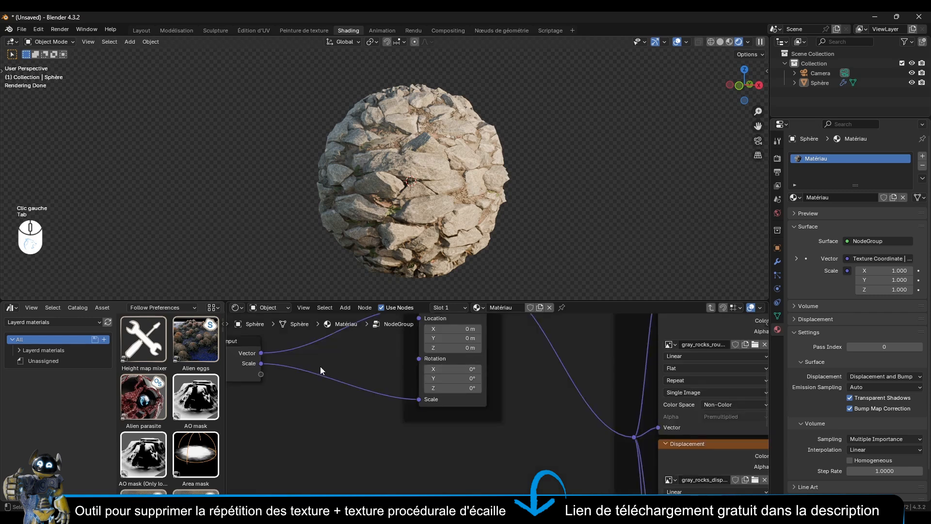
{"action": "middle_click_drag", "start_coordinate": [367, 336], "coordinate": [369, 377]}
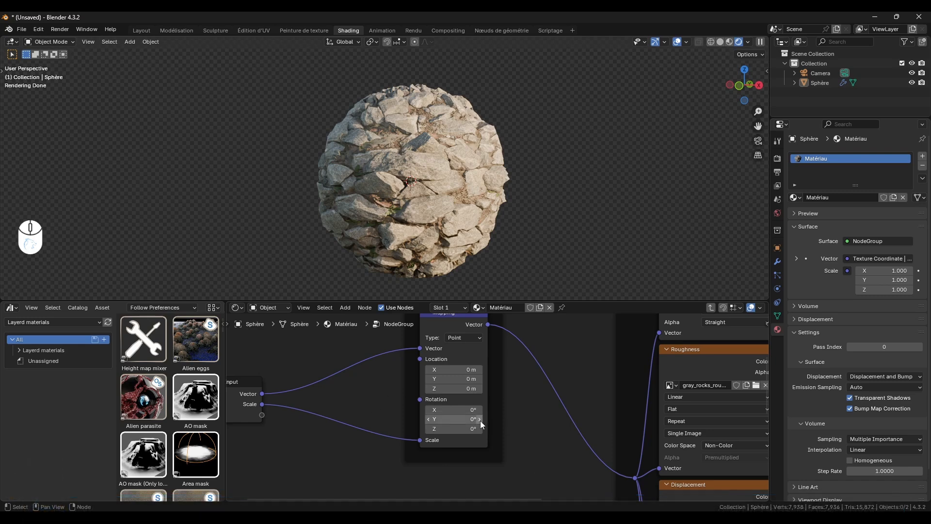
{"action": "key", "text": "n"}
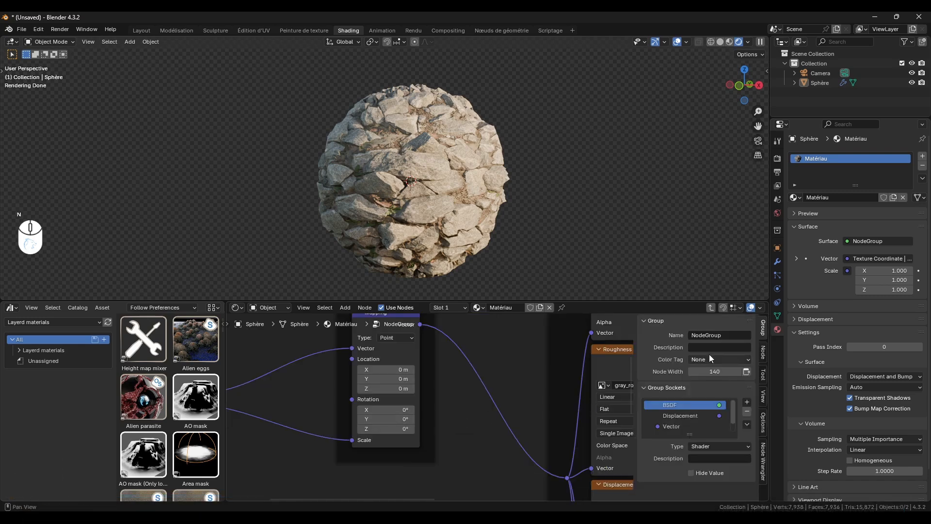
{"action": "scroll", "coordinate": [679, 414], "scroll_direction": "down", "scroll_amount": 3}
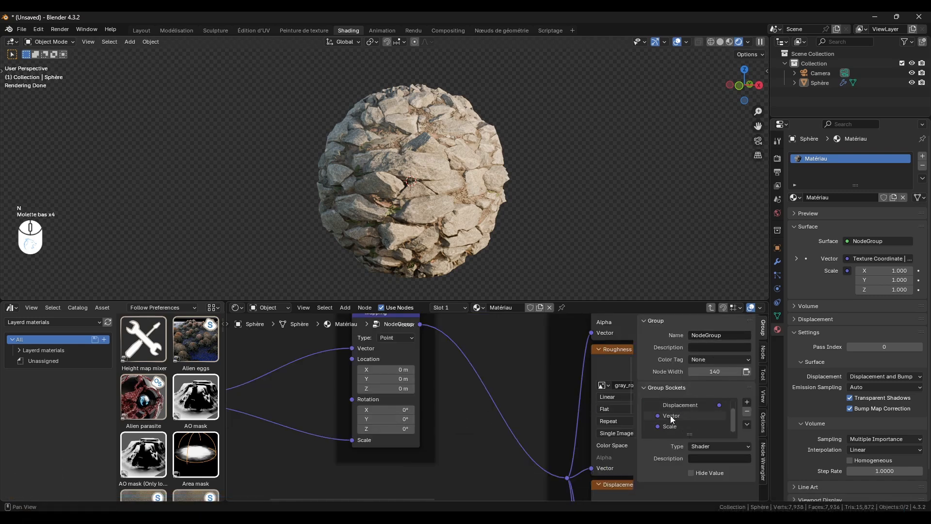
{"action": "scroll", "coordinate": [670, 415], "scroll_direction": "up", "scroll_amount": 3}
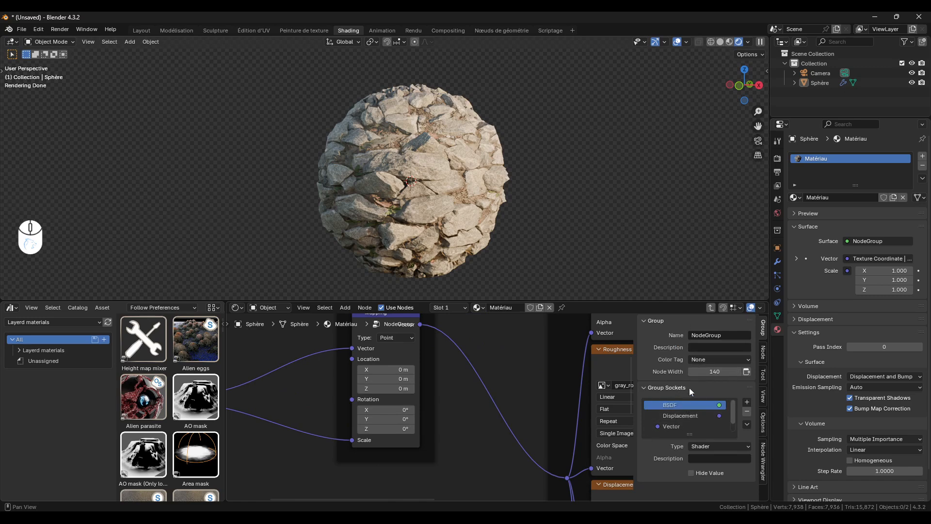
{"action": "scroll", "coordinate": [678, 423], "scroll_direction": "down", "scroll_amount": 2}
{"action": "left_click_drag", "start_coordinate": [689, 434], "coordinate": [690, 444]}
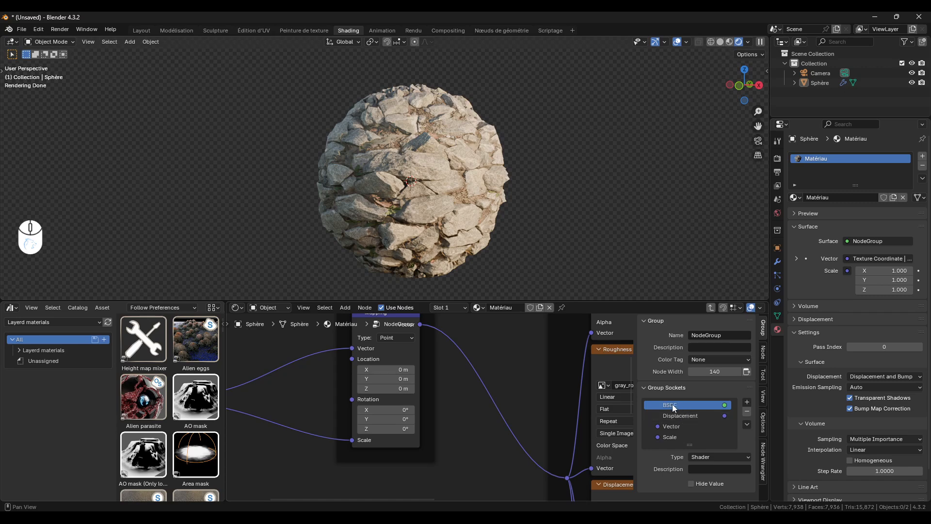
Step: Compare the sockets on the group node with the sockets listed inside the group
{"action": "key", "text": "Tab"}
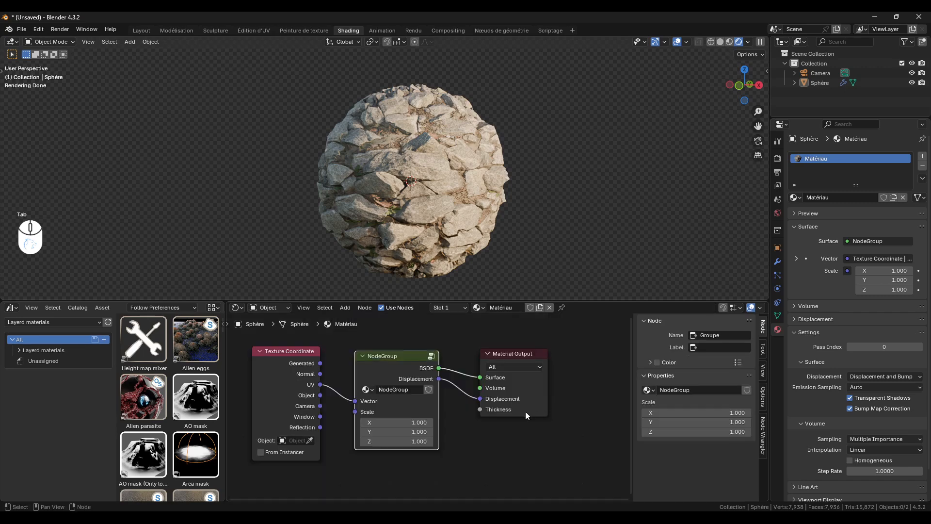
{"action": "scroll", "coordinate": [421, 376], "scroll_direction": "up", "scroll_amount": 4}
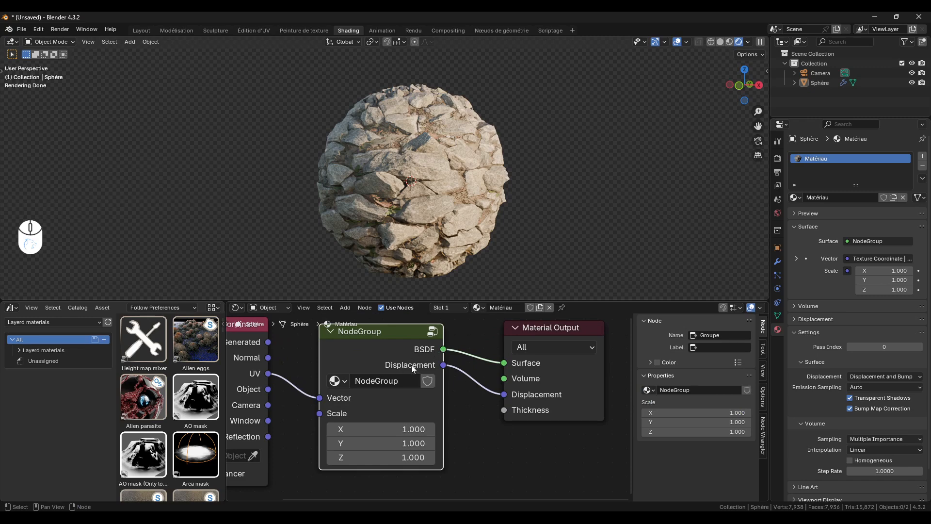
{"action": "key", "text": "Tab"}
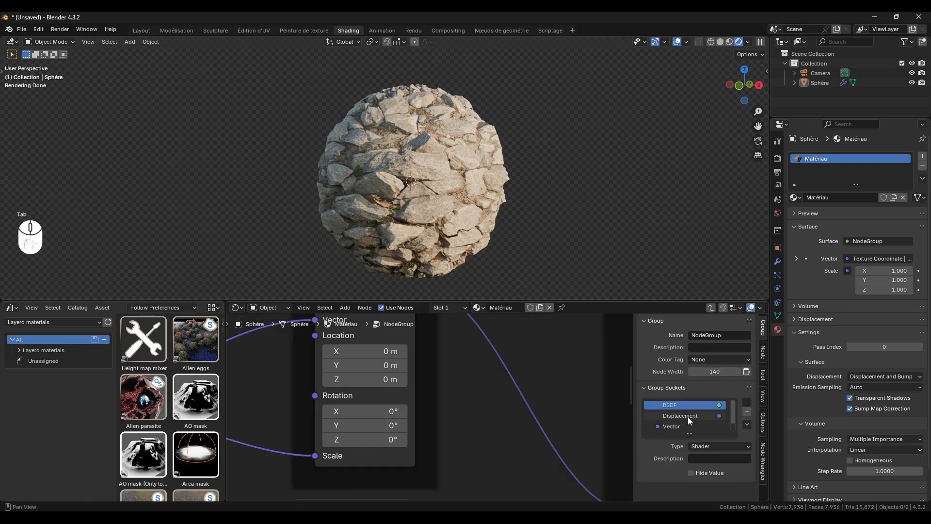
{"action": "scroll", "coordinate": [669, 419], "scroll_direction": "down", "scroll_amount": 2}
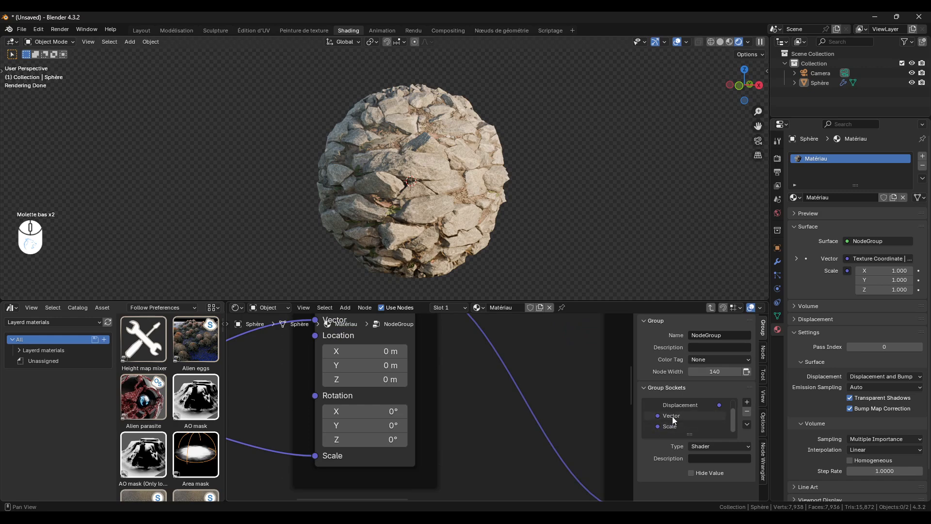
{"action": "scroll", "coordinate": [438, 406], "scroll_direction": "down", "scroll_amount": 2}
{"action": "middle_click_drag", "start_coordinate": [374, 395], "coordinate": [471, 374]}
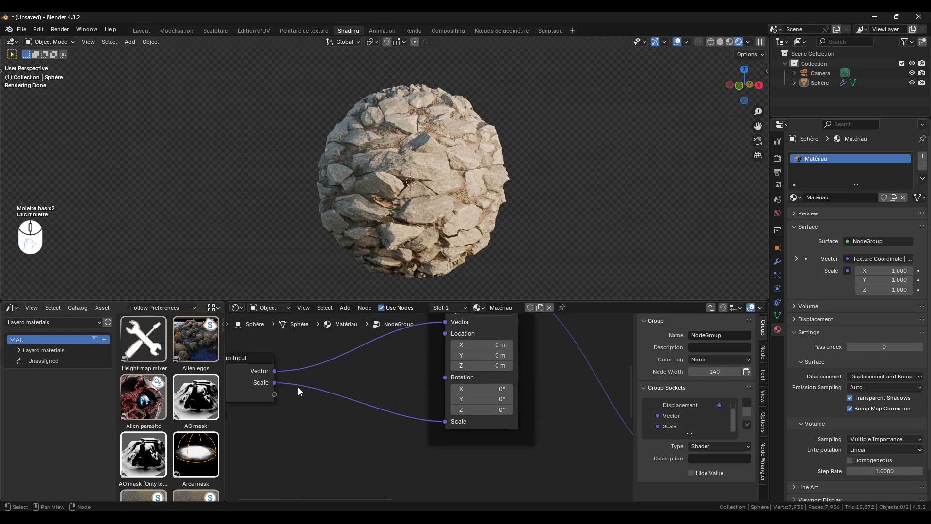
Step: Change the group's Scale input socket type from Vector to Float
{"action": "left_click", "coordinate": [670, 427]}
{"action": "scroll", "coordinate": [670, 429], "scroll_direction": "down", "scroll_amount": 2}
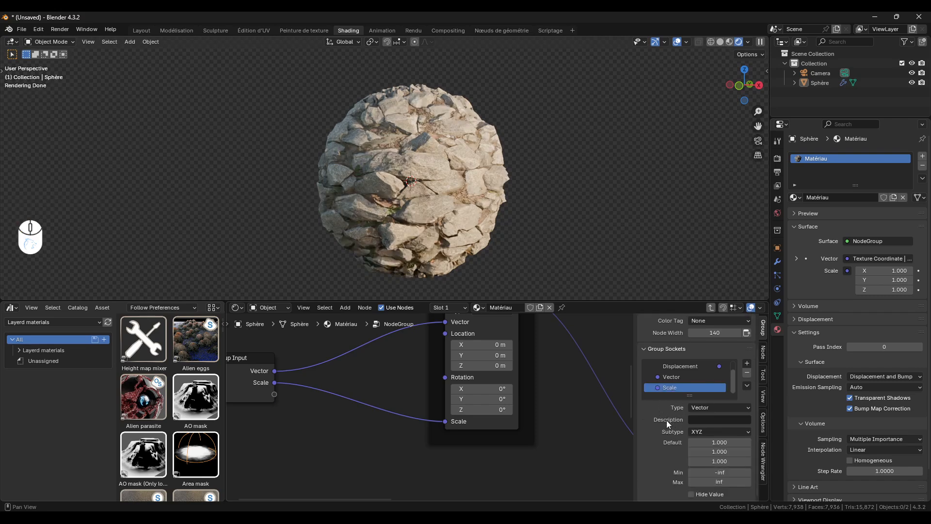
{"action": "scroll", "coordinate": [666, 420], "scroll_direction": "down", "scroll_amount": 2}
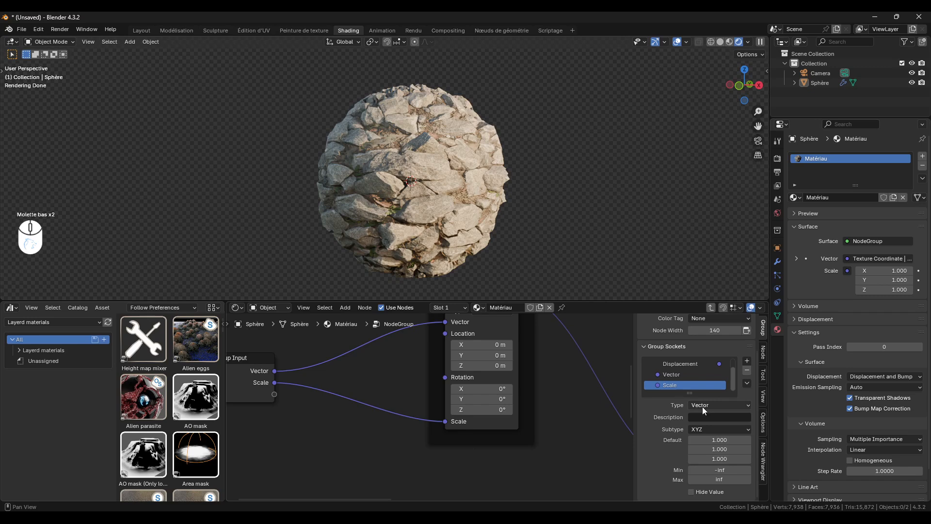
{"action": "left_click", "coordinate": [705, 406]}
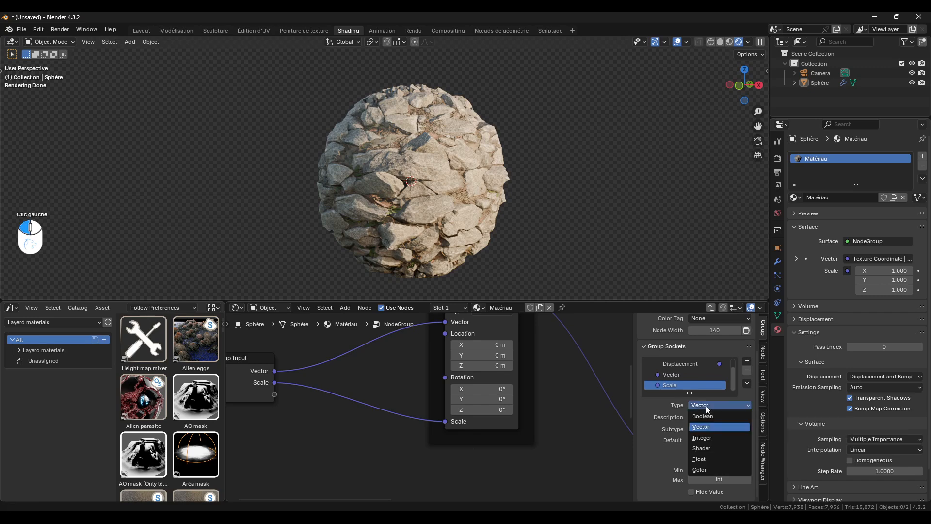
{"action": "left_click", "coordinate": [704, 460]}
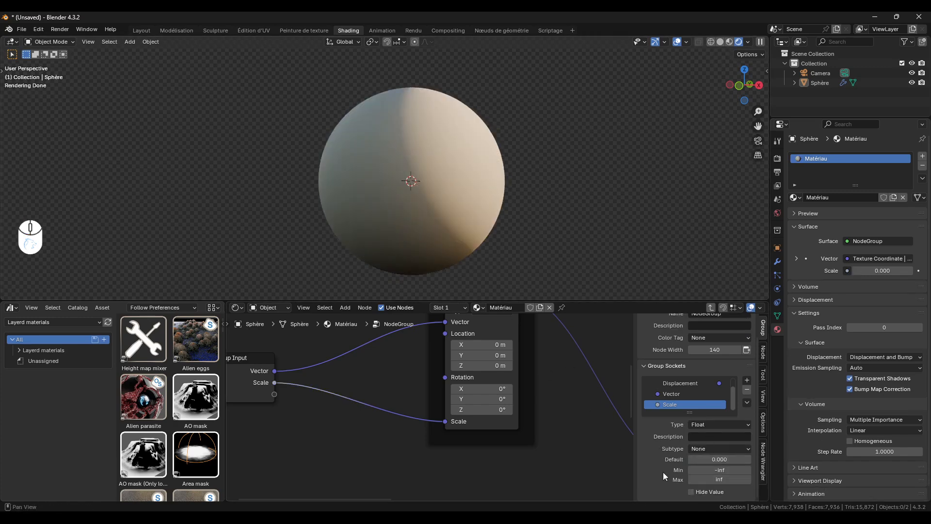
Step: Leave the node group and set the group node's Scale to 1
{"action": "left_click", "coordinate": [882, 271]}
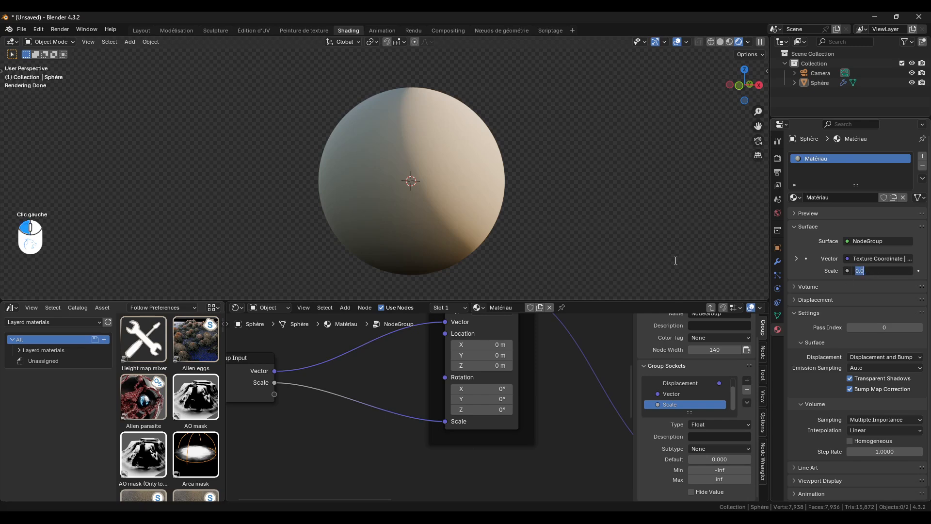
{"action": "key", "text": "Tab"}
{"action": "scroll", "coordinate": [390, 418], "scroll_direction": "up", "scroll_amount": 2}
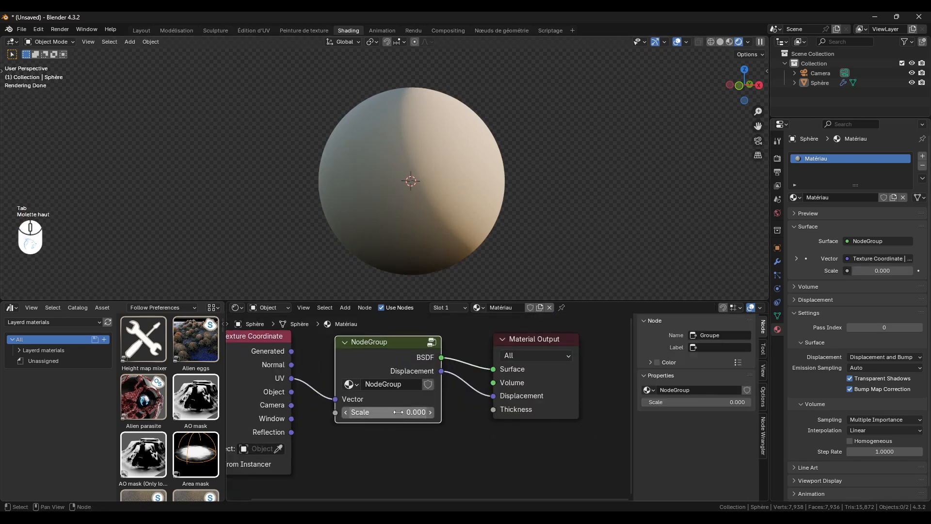
{"action": "left_click", "coordinate": [399, 412]}
{"action": "type", "text": "1"}
{"action": "key", "text": "Return"}
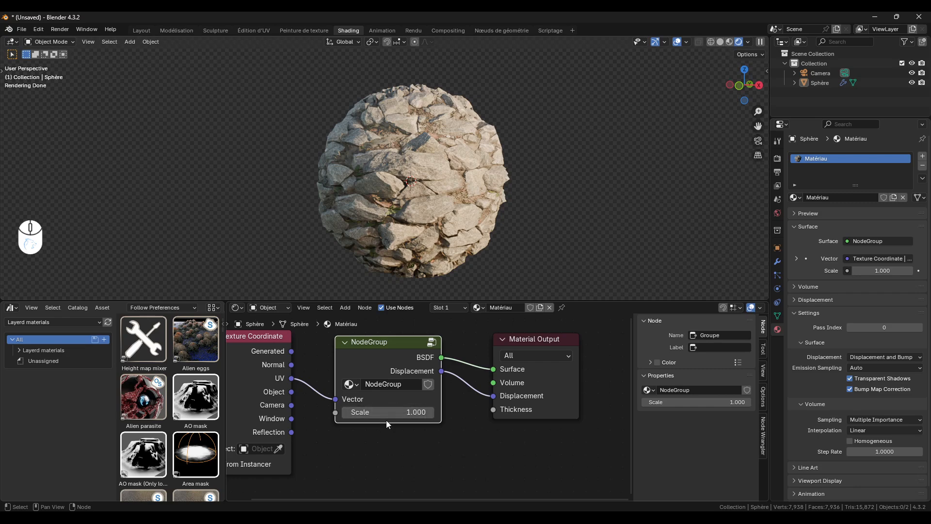
Step: Enter the node group again and set the Scale input socket's default value to 1
{"action": "key", "text": "Tab"}
{"action": "scroll", "coordinate": [461, 361], "scroll_direction": "down", "scroll_amount": 3}
{"action": "scroll", "coordinate": [679, 425], "scroll_direction": "down", "scroll_amount": 1}
{"action": "left_click", "coordinate": [674, 419]}
{"action": "left_click", "coordinate": [673, 426]}
{"action": "scroll", "coordinate": [673, 425], "scroll_direction": "down", "scroll_amount": 2}
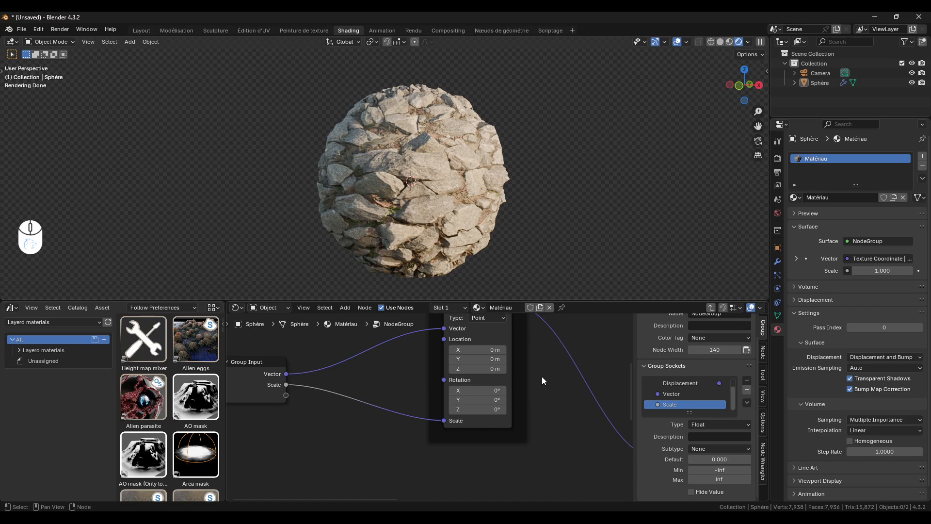
{"action": "left_click", "coordinate": [722, 460]}
{"action": "type", "text": "1"}
{"action": "key", "text": "Return"}
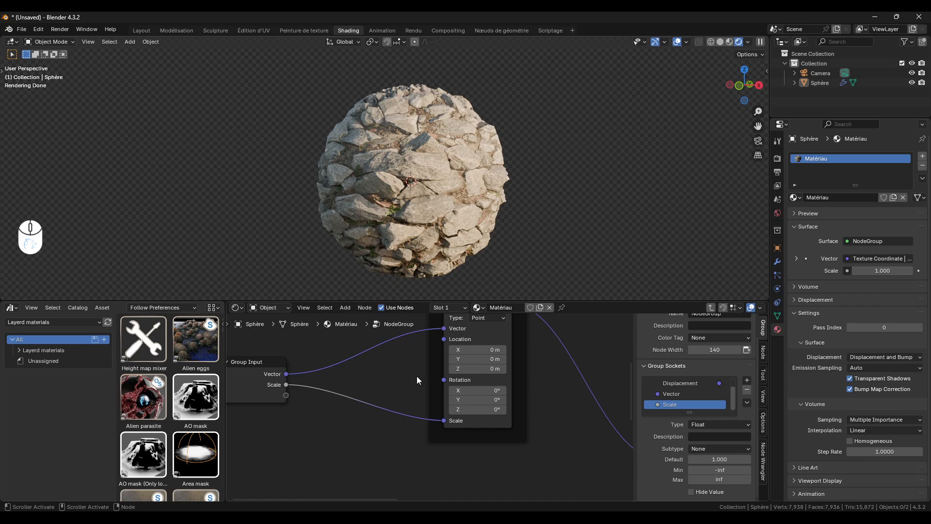
Step: Return to the material's main node tree and check the Scale input on the group node
{"action": "key", "text": "Tab"}
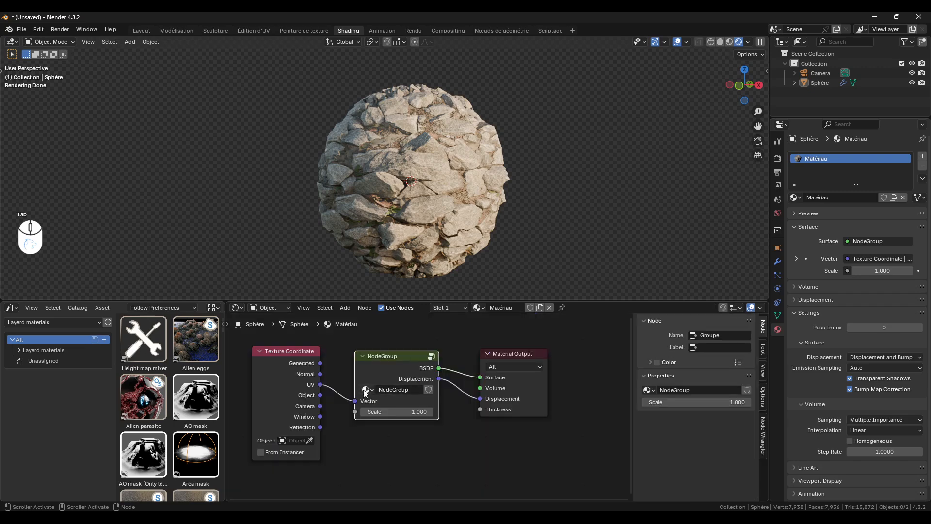
{"action": "scroll", "coordinate": [381, 395], "scroll_direction": "up", "scroll_amount": 2}
{"action": "middle_click_drag", "start_coordinate": [369, 404], "coordinate": [375, 405]}
{"action": "mouse_move", "coordinate": [406, 413]}
{"action": "left_mouse_down"}
{"action": "mouse_move", "coordinate": [459, 413]}
{"action": "mouse_move", "coordinate": [404, 413]}
{"action": "left_mouse_up"}
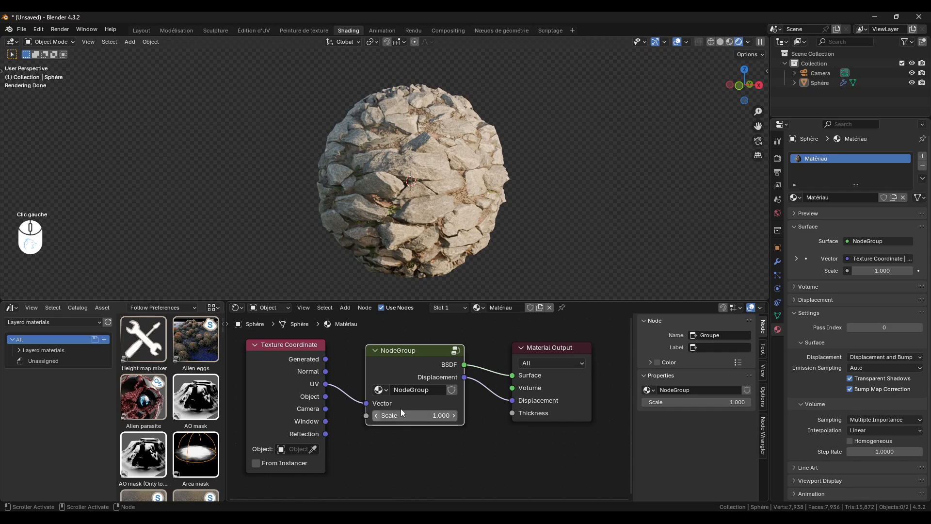
{"action": "left_click", "coordinate": [401, 358]}
{"action": "scroll", "coordinate": [402, 356], "scroll_direction": "down", "scroll_amount": 3}
{"action": "scroll", "coordinate": [435, 381], "scroll_direction": "up", "scroll_amount": 1}
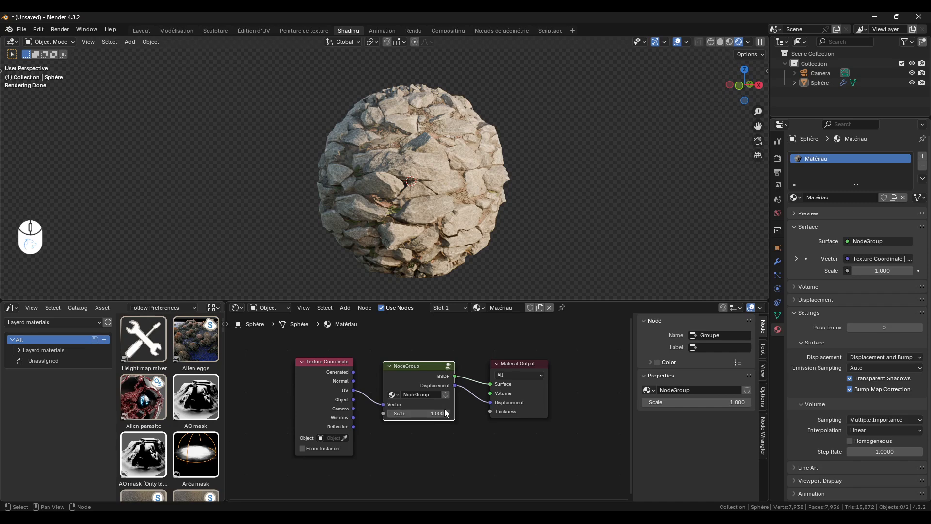
Step: Enter the node group and expose the Displacement node's Scale by linking it to the Group Input's empty socket
{"action": "left_click", "coordinate": [414, 374]}
{"action": "key", "text": "Tab"}
{"action": "scroll", "coordinate": [419, 375], "scroll_direction": "down", "scroll_amount": 3}
{"action": "middle_click_drag", "start_coordinate": [419, 375], "coordinate": [315, 366]}
{"action": "scroll", "coordinate": [316, 366], "scroll_direction": "down", "scroll_amount": 2}
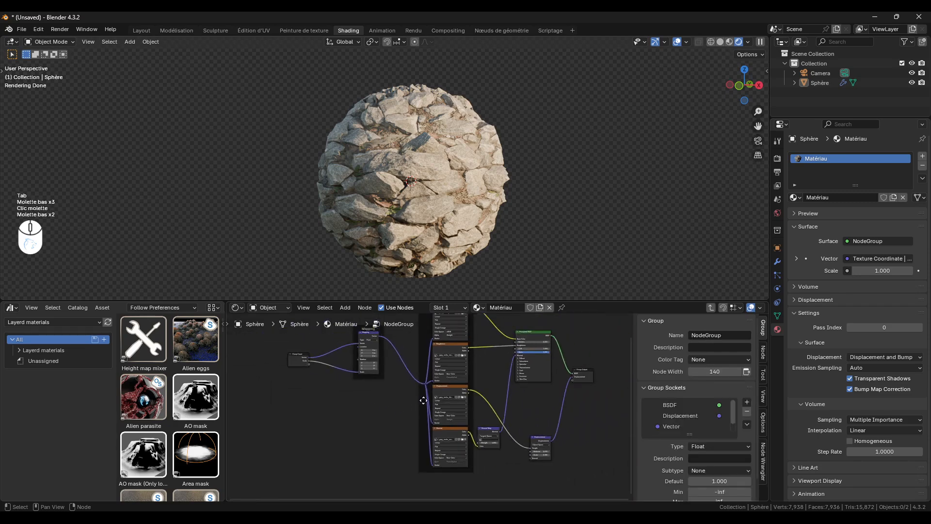
{"action": "scroll", "coordinate": [315, 366], "scroll_direction": "up", "scroll_amount": 2}
{"action": "left_click_drag", "start_coordinate": [280, 353], "coordinate": [557, 448]}
{"action": "middle_click_drag", "start_coordinate": [557, 448], "coordinate": [421, 437]}
{"action": "scroll", "coordinate": [421, 437], "scroll_direction": "up", "scroll_amount": 2}
{"action": "scroll", "coordinate": [421, 438], "scroll_direction": "up", "scroll_amount": 2}
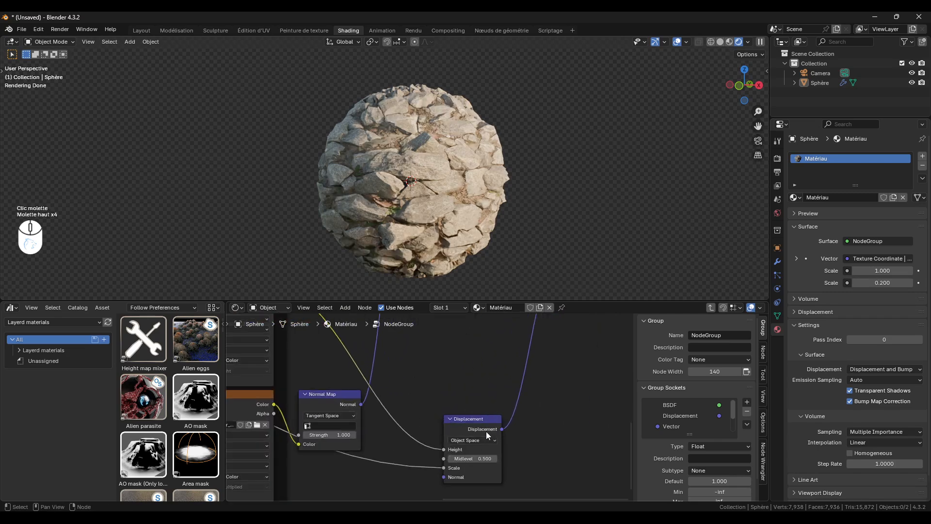
Step: Rename the second Scale group input, the one feeding the Displacement node, as Displacement
{"action": "middle_click_drag", "start_coordinate": [479, 444], "coordinate": [533, 444]}
{"action": "scroll", "coordinate": [692, 422], "scroll_direction": "down", "scroll_amount": 2}
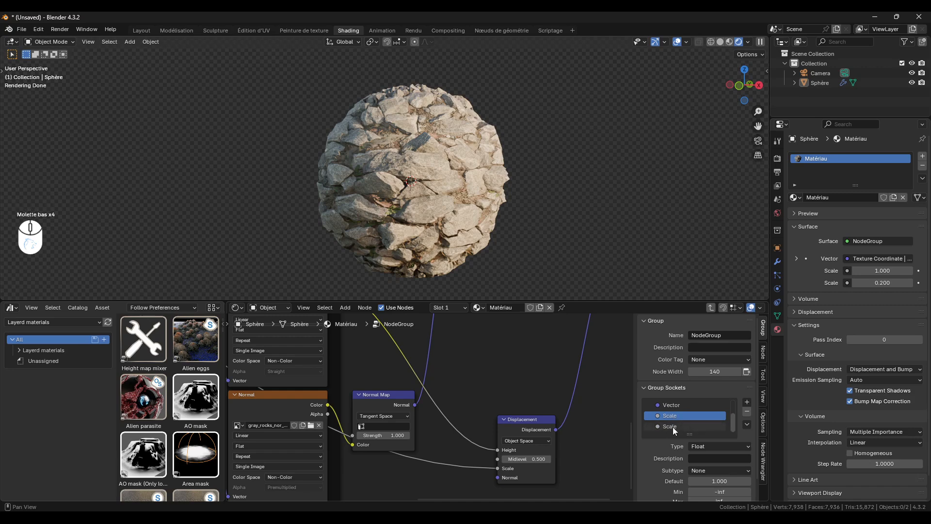
{"action": "left_click", "coordinate": [673, 427]}
{"action": "double_click", "coordinate": [673, 427]}
{"action": "type", "text": "Displacement"}
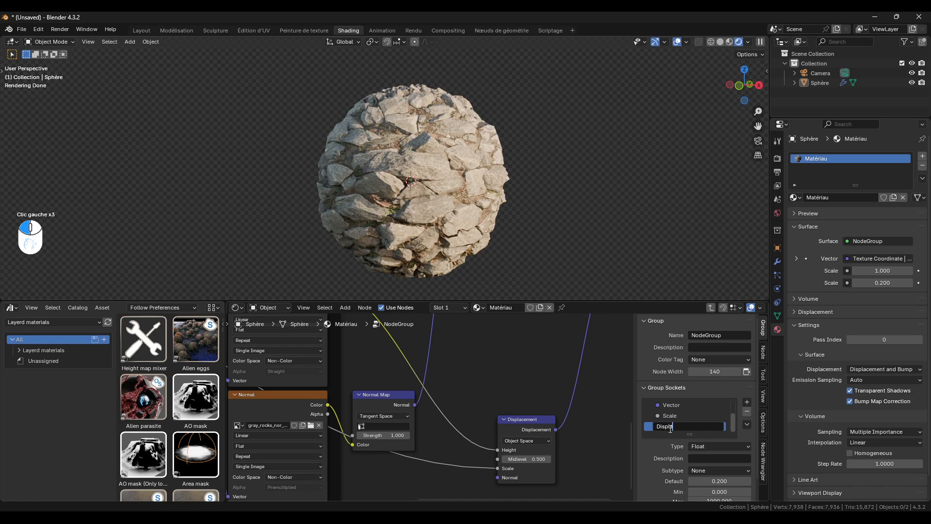
{"action": "key", "text": "Return"}
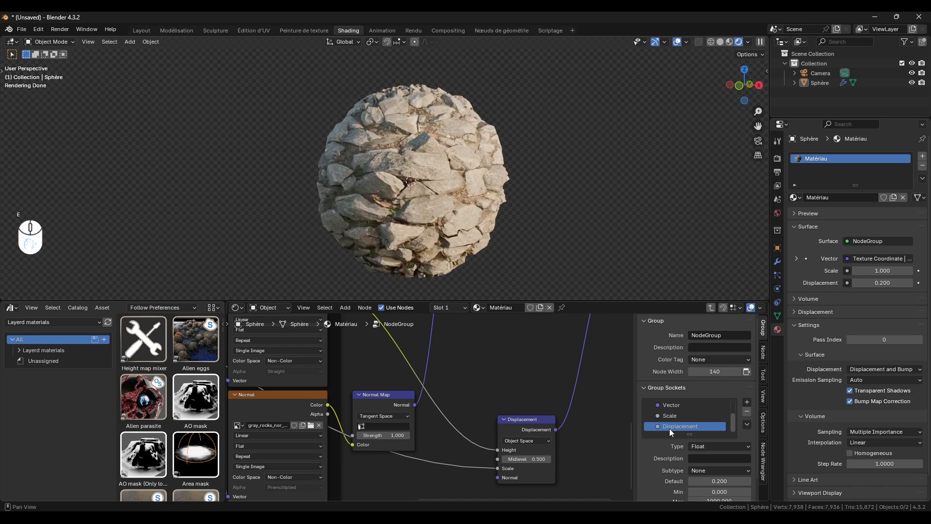
{"action": "scroll", "coordinate": [670, 429], "scroll_direction": "down", "scroll_amount": 2}
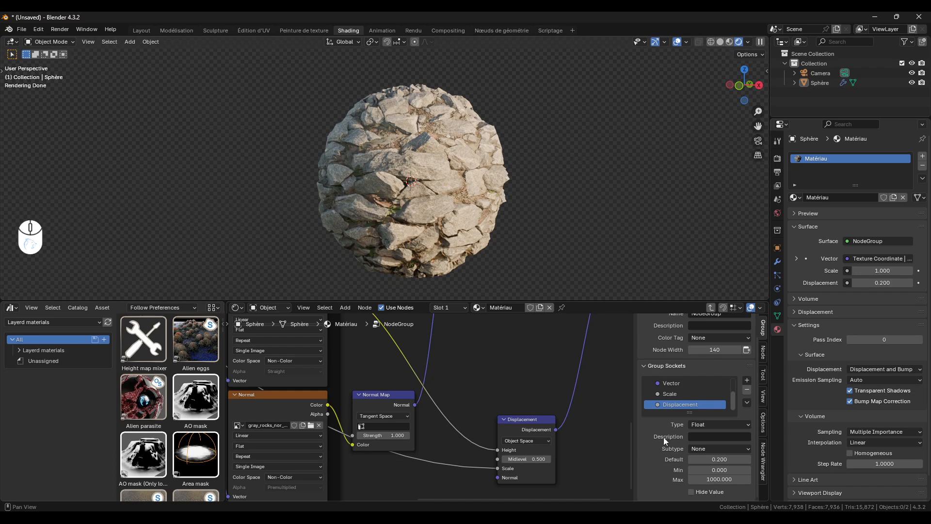
Step: Move the Principled BSDF and Group Output nodes farther from the texture nodes to make room after the Roughness texture
{"action": "scroll", "coordinate": [405, 422], "scroll_direction": "down", "scroll_amount": 4}
{"action": "middle_click_drag", "start_coordinate": [476, 348], "coordinate": [494, 457]}
{"action": "left_click_drag", "start_coordinate": [573, 458], "coordinate": [493, 357]}
{"action": "left_click_drag", "start_coordinate": [494, 360], "coordinate": [539, 367]}
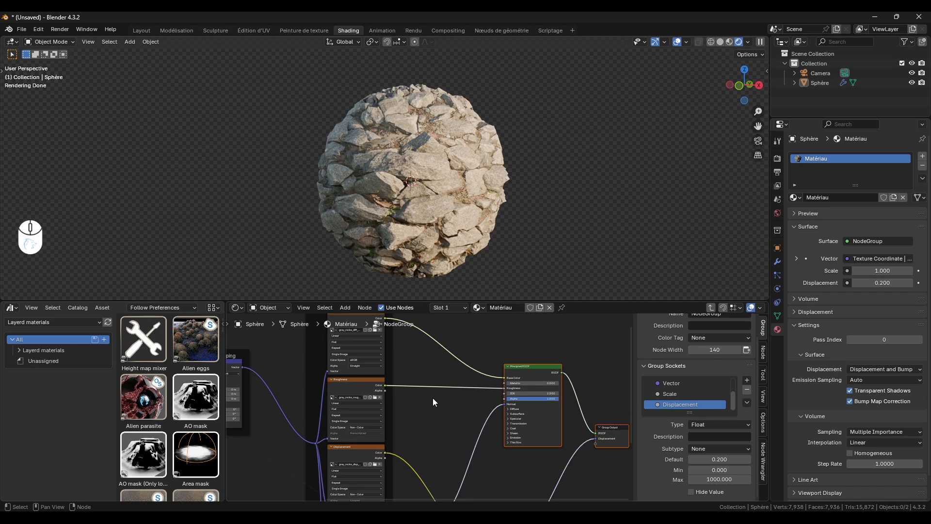
{"action": "scroll", "coordinate": [443, 402], "scroll_direction": "up", "scroll_amount": 4}
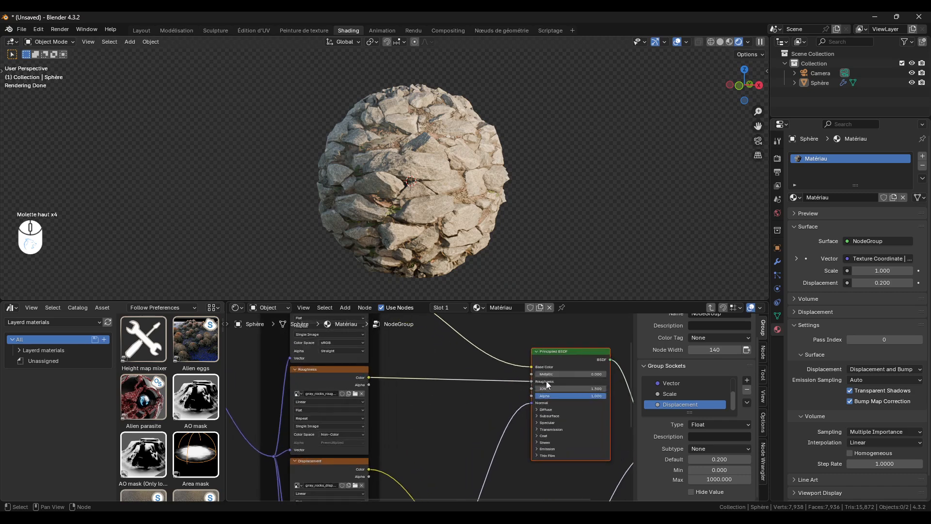
{"action": "left_click", "coordinate": [332, 372]}
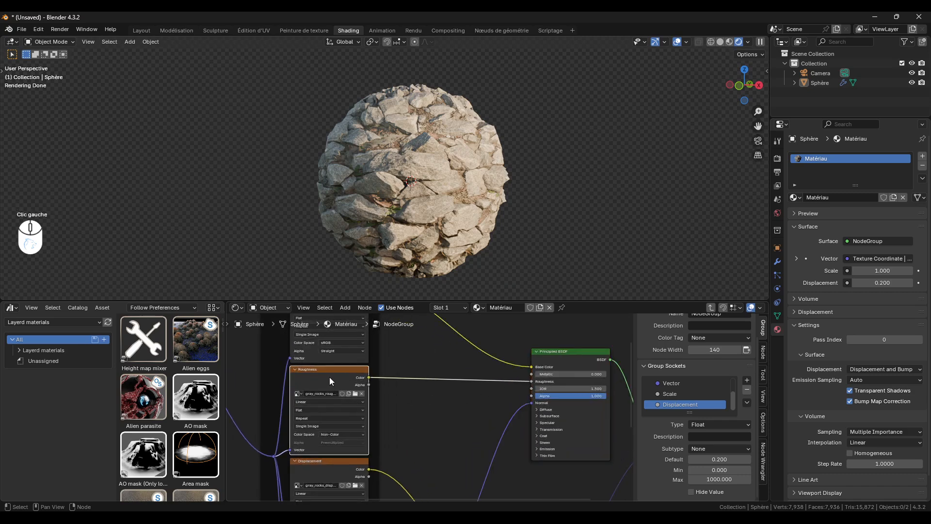
{"action": "left_click_drag", "start_coordinate": [551, 359], "coordinate": [536, 366]}
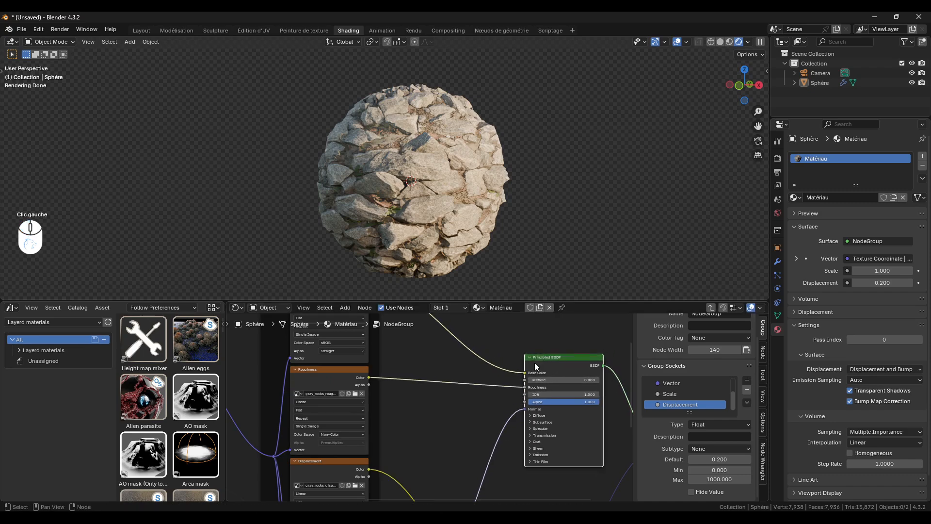
{"action": "middle_click_drag", "start_coordinate": [473, 382], "coordinate": [502, 393]}
{"action": "left_click_drag", "start_coordinate": [585, 370], "coordinate": [589, 366]}
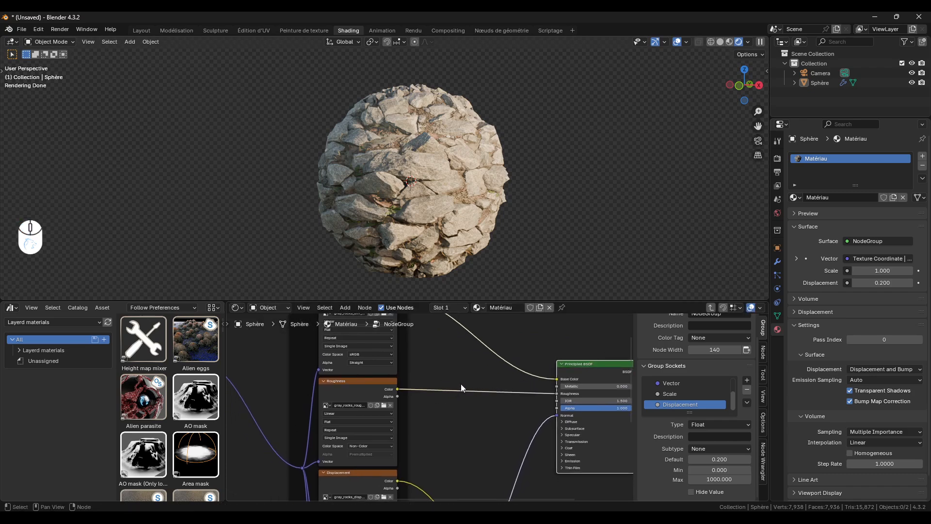
Step: Add a Math node onto the link between the Roughness texture and the Principled BSDF's Roughness input
{"action": "key", "text": "shift+a"}
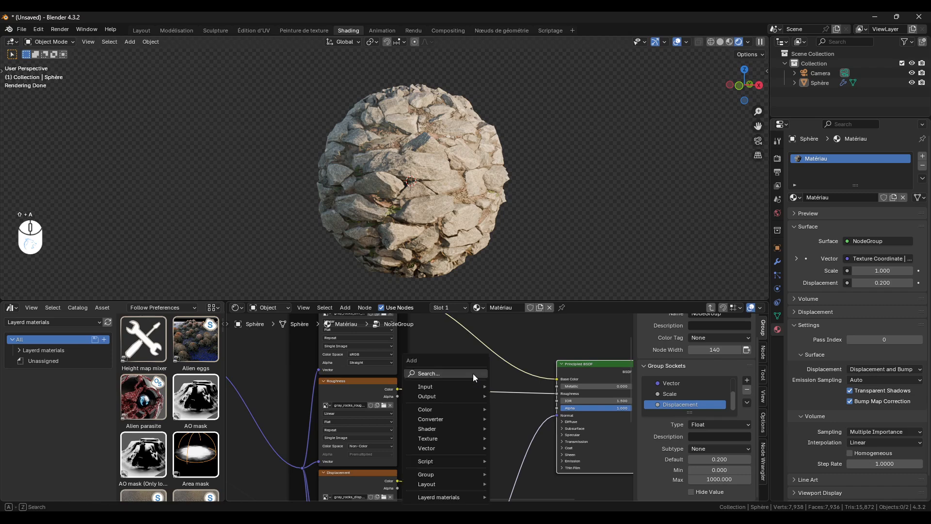
{"action": "left_click", "coordinate": [473, 373]}
{"action": "type", "text": "mat"}
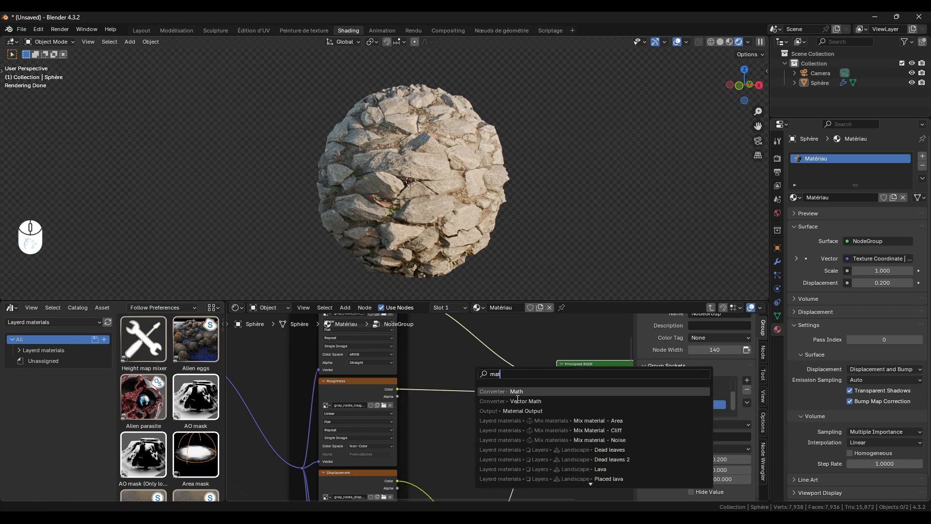
{"action": "key", "text": "Return"}
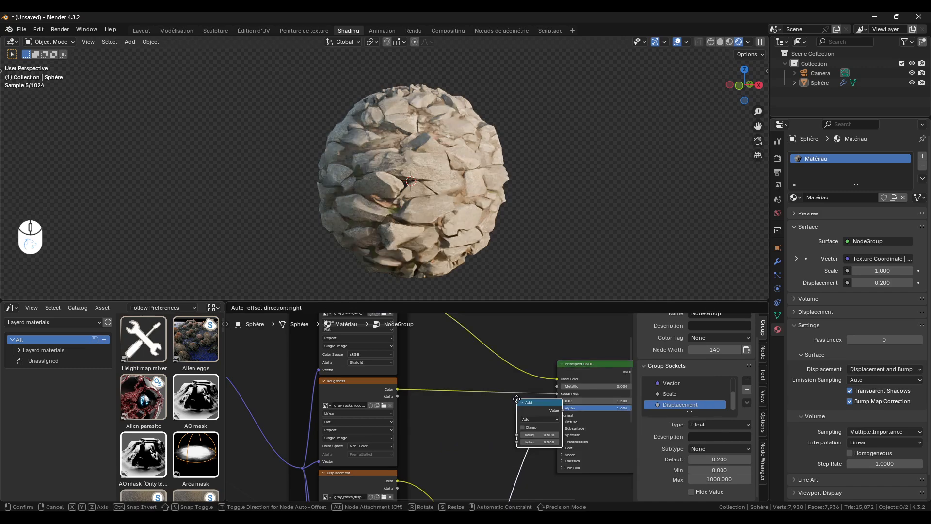
{"action": "left_click", "coordinate": [449, 378]}
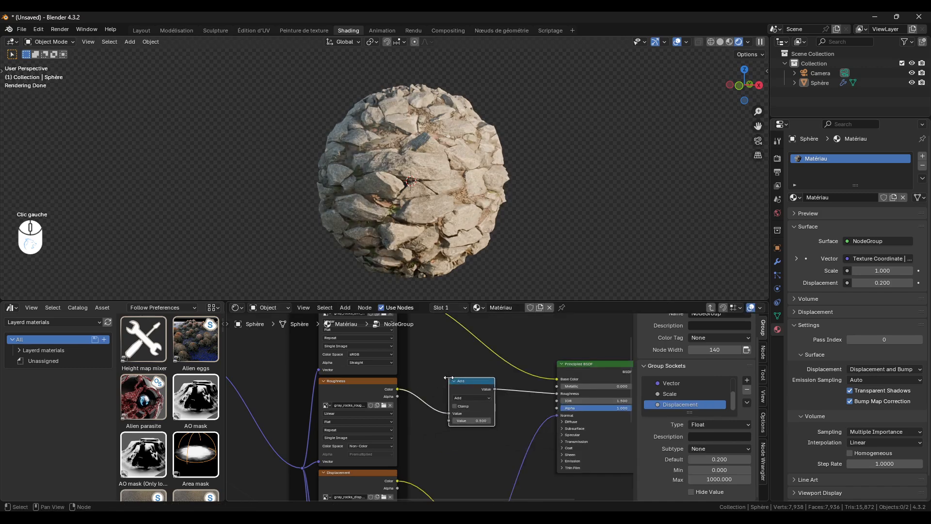
Step: Set the Math node's operation to Multiply and its second value to 1
{"action": "left_click", "coordinate": [476, 399]}
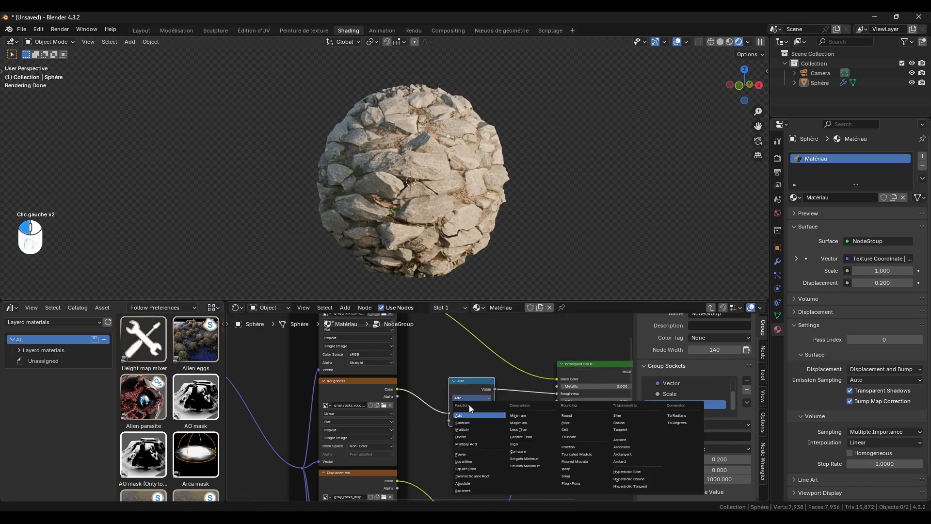
{"action": "left_click", "coordinate": [468, 431]}
{"action": "left_click", "coordinate": [475, 422]}
{"action": "type", "text": "1"}
{"action": "key", "text": "Return"}
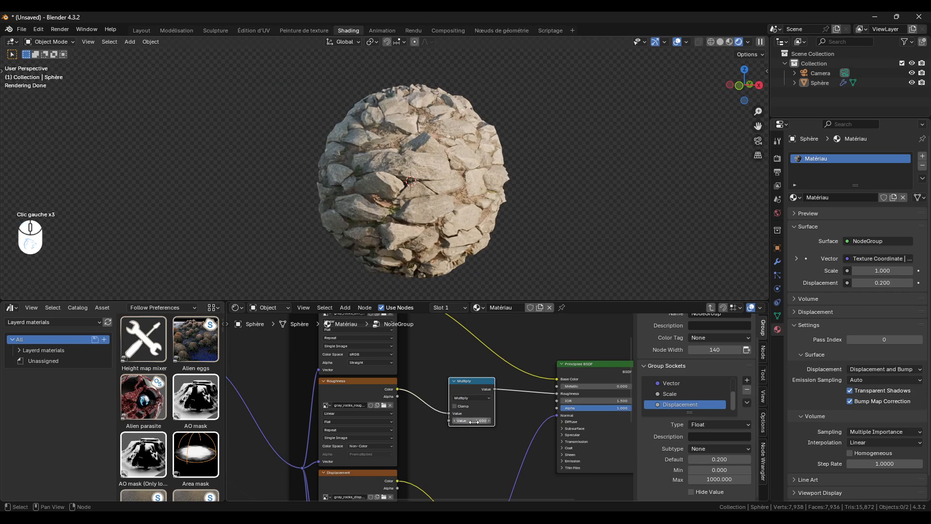
Step: Preview the Roughness texture's output on the sphere and examine its grey tones up close from several angles
{"action": "mouse_move", "coordinate": [415, 409]}
{"action": "middle_mouse_down"}
{"action": "mouse_move", "coordinate": [400, 390]}
{"action": "mouse_move", "coordinate": [408, 404]}
{"action": "middle_mouse_up"}
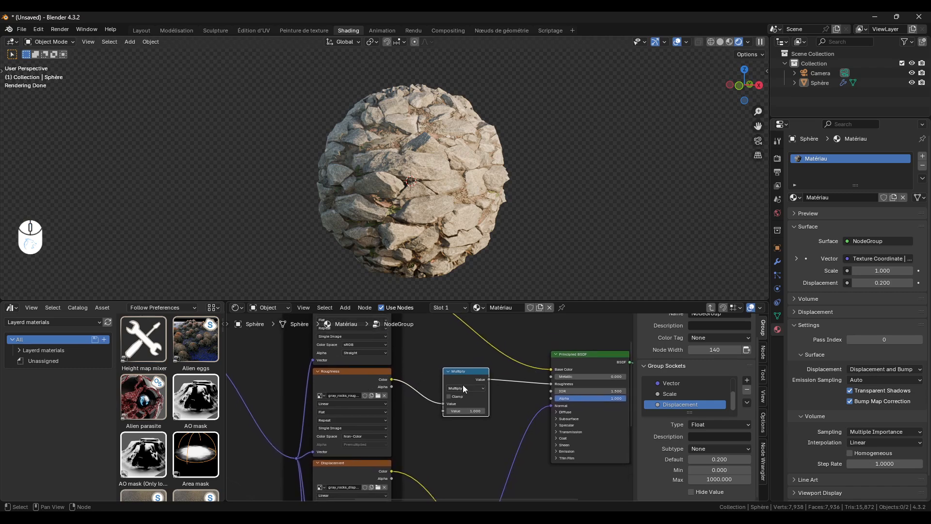
{"action": "left_click", "coordinate": [364, 382], "text": "ctrl+shift"}
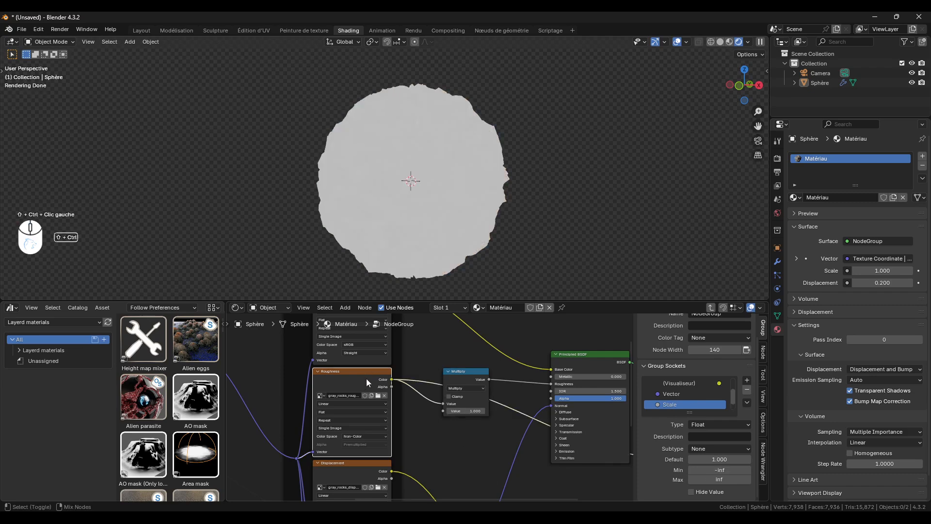
{"action": "scroll", "coordinate": [505, 209], "scroll_direction": "up", "scroll_amount": 2}
{"action": "middle_click_drag", "start_coordinate": [534, 210], "coordinate": [574, 228]}
{"action": "scroll", "coordinate": [433, 174], "scroll_direction": "up", "scroll_amount": 2}
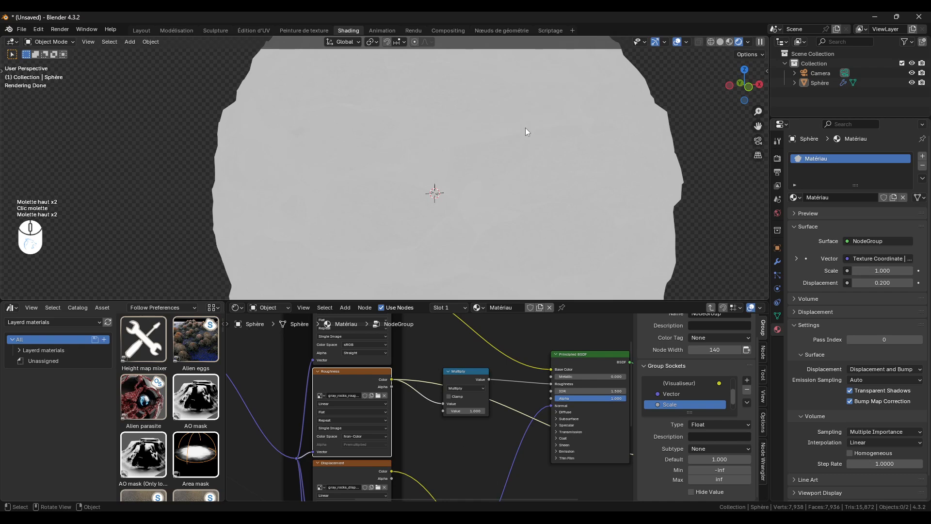
{"action": "scroll", "coordinate": [420, 143], "scroll_direction": "down", "scroll_amount": 2}
{"action": "middle_click_drag", "start_coordinate": [474, 193], "coordinate": [421, 193]}
{"action": "scroll", "coordinate": [416, 187], "scroll_direction": "up", "scroll_amount": 4}
{"action": "scroll", "coordinate": [501, 156], "scroll_direction": "down", "scroll_amount": 1}
{"action": "scroll", "coordinate": [590, 170], "scroll_direction": "up", "scroll_amount": 4}
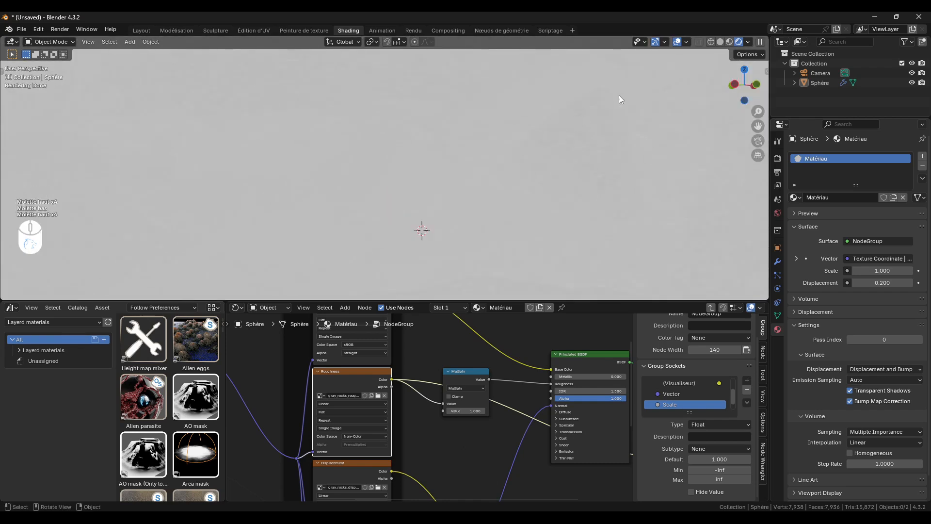
{"action": "scroll", "coordinate": [577, 127], "scroll_direction": "down", "scroll_amount": 4}
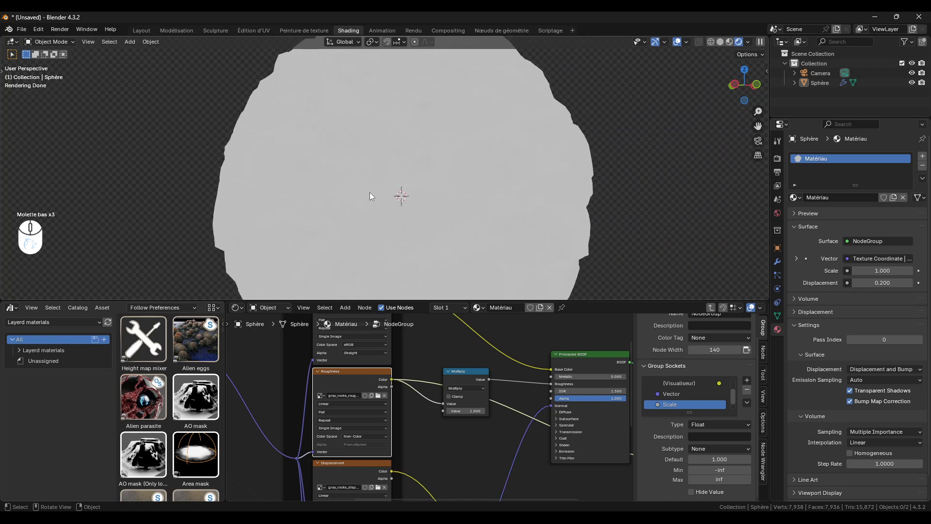
{"action": "scroll", "coordinate": [485, 402], "scroll_direction": "down", "scroll_amount": 1}
{"action": "middle_click_drag", "start_coordinate": [497, 410], "coordinate": [514, 371]}
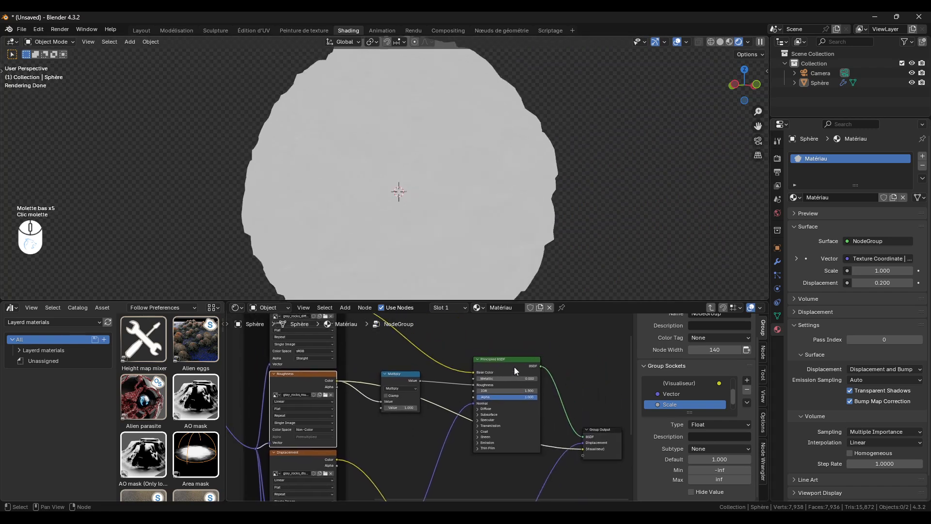
Step: Preview the Multiply node's output on the sphere instead of the Roughness texture's output
{"action": "scroll", "coordinate": [423, 408], "scroll_direction": "up", "scroll_amount": 2}
{"action": "middle_click_drag", "start_coordinate": [413, 385], "coordinate": [527, 403]}
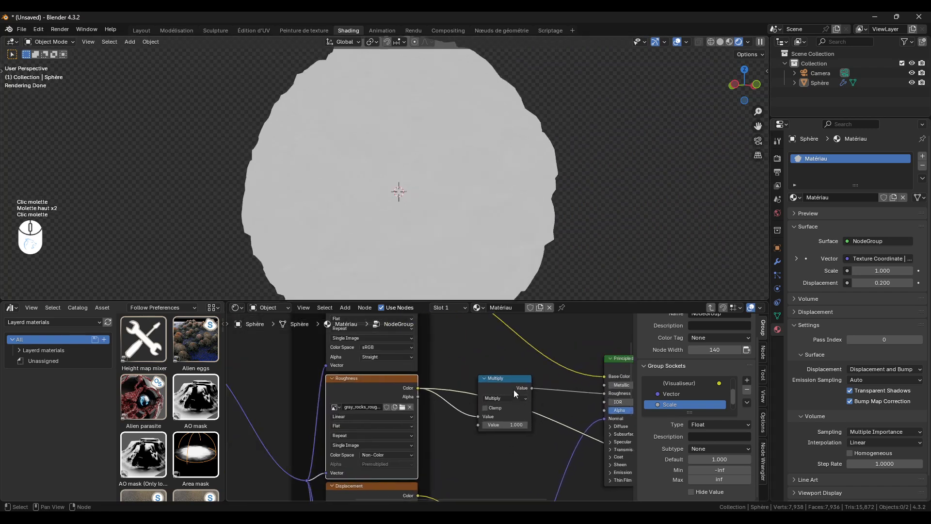
{"action": "middle_click_drag", "start_coordinate": [490, 372], "coordinate": [485, 345]}
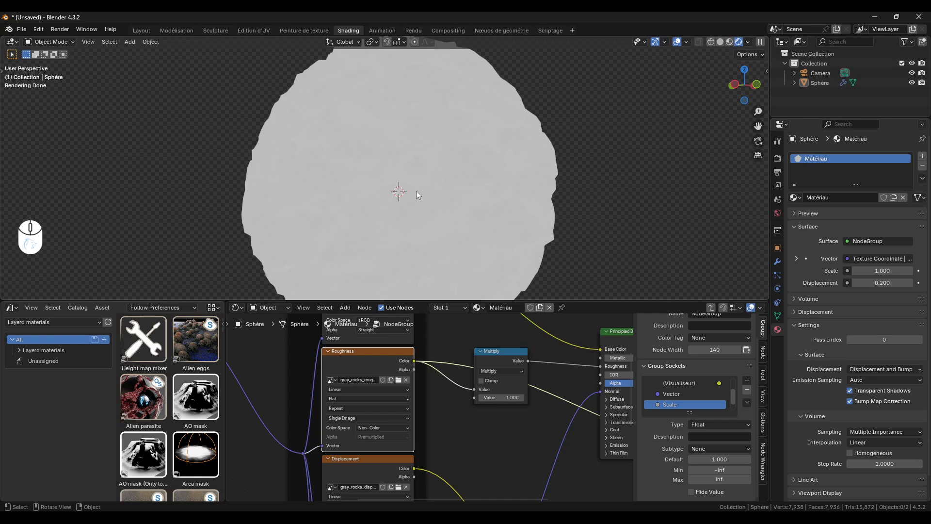
{"action": "middle_click_drag", "start_coordinate": [574, 380], "coordinate": [487, 376]}
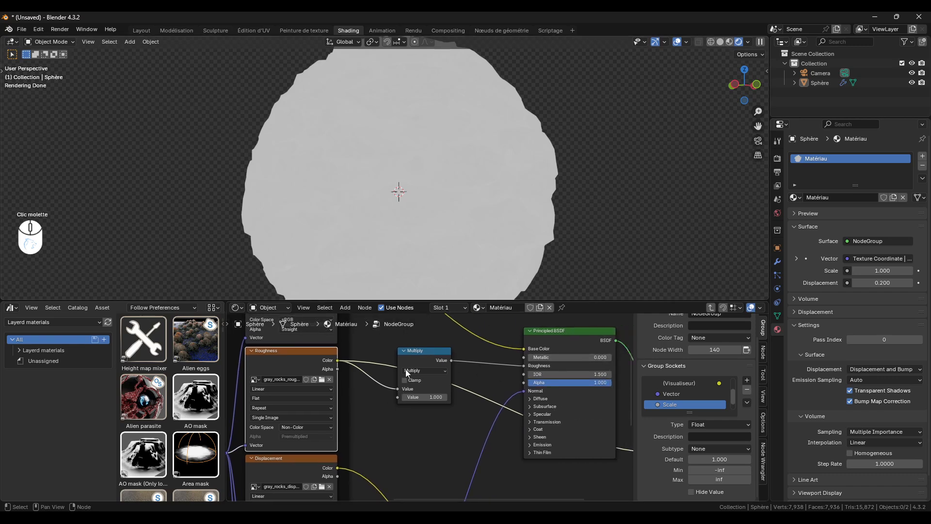
{"action": "left_click", "coordinate": [420, 358], "text": "ctrl+shift"}
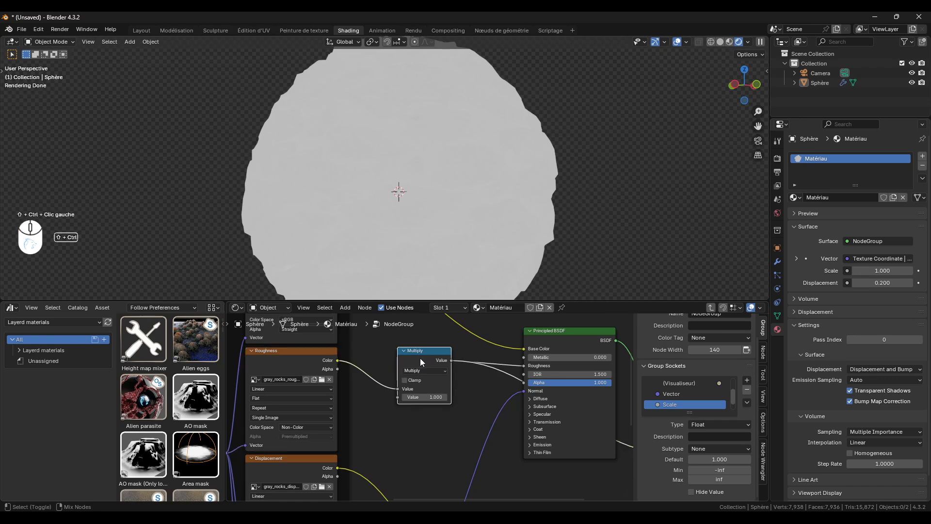
{"action": "middle_click_drag", "start_coordinate": [397, 367], "coordinate": [468, 369]}
{"action": "scroll", "coordinate": [502, 396], "scroll_direction": "up", "scroll_amount": 2}
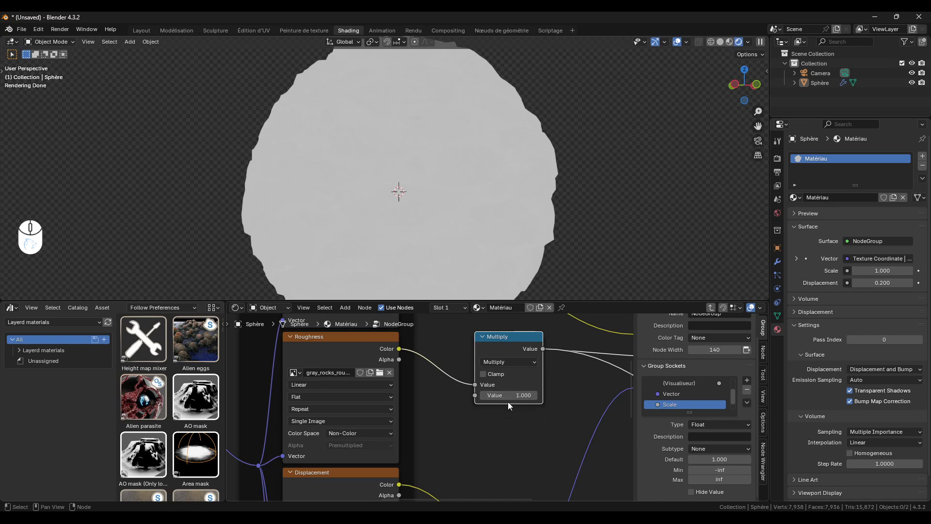
Step: Test 0.090 and 1.940 as the Multiply node's second value and reset it to 1
{"action": "key", "text": "shift"}
{"action": "left_click_drag", "start_coordinate": [528, 396], "coordinate": [484, 397], "text": "shift"}
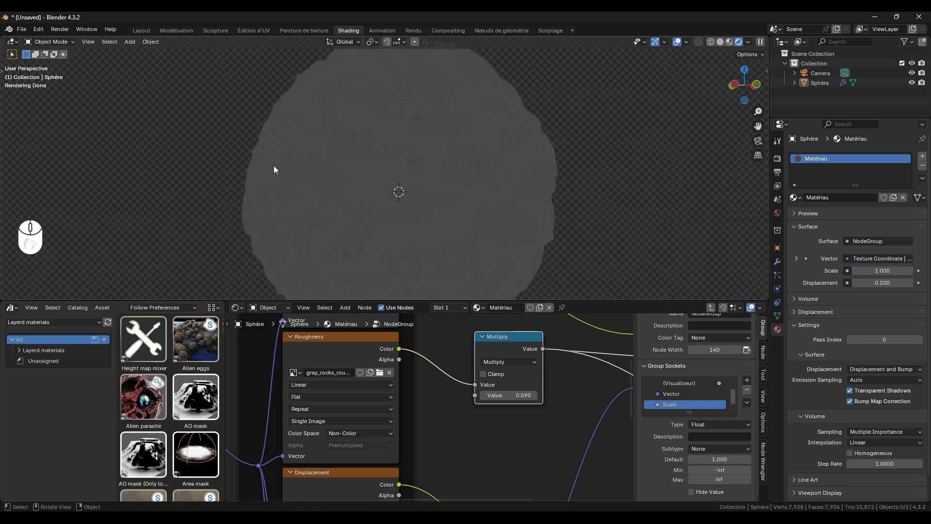
{"action": "scroll", "coordinate": [525, 394], "scroll_direction": "down", "scroll_amount": 3}
{"action": "middle_click_drag", "start_coordinate": [525, 394], "coordinate": [419, 386]}
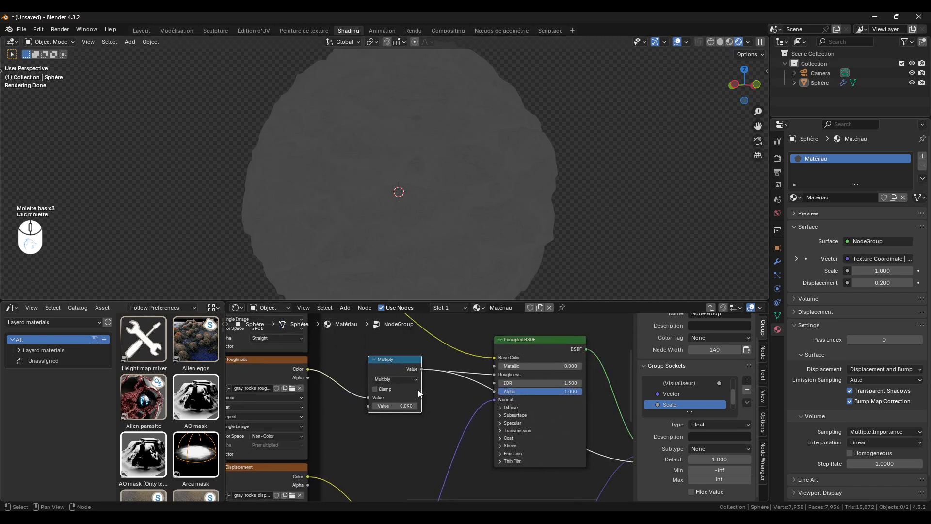
{"action": "key", "text": "ctrl+z"}
{"action": "mouse_move", "coordinate": [402, 406]}
{"action": "left_mouse_down", "text": "shift"}
{"action": "mouse_move", "coordinate": [415, 406]}
{"action": "mouse_move", "coordinate": [404, 406]}
{"action": "left_mouse_up", "text": "shift"}
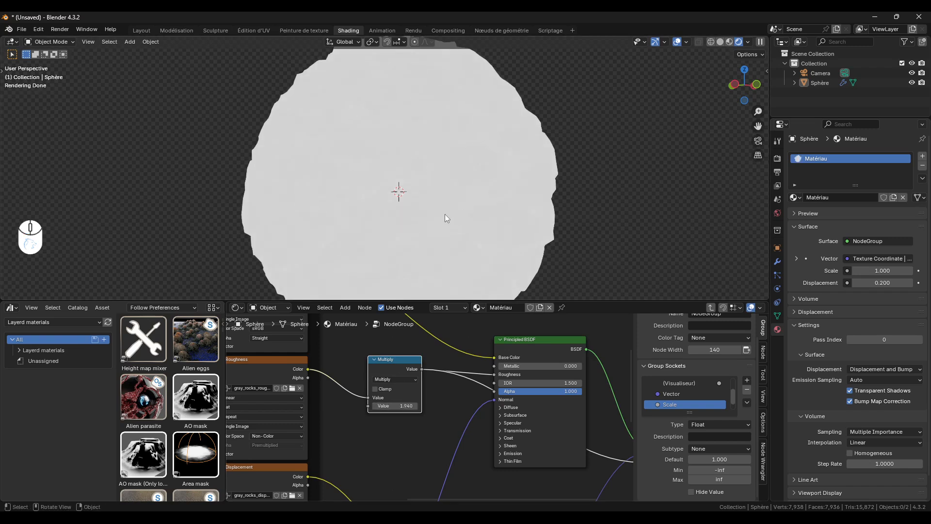
{"action": "left_click", "coordinate": [402, 406]}
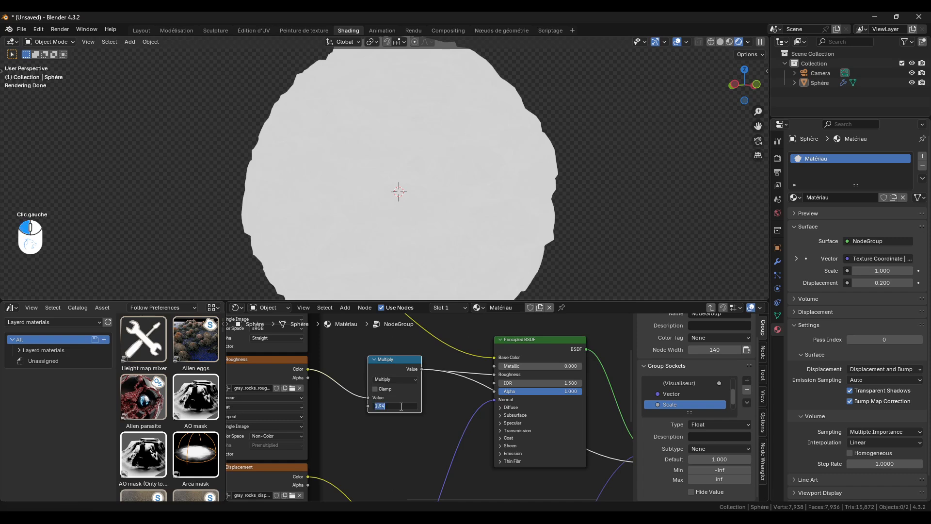
{"action": "type", "text": "1"}
{"action": "key", "text": "Return"}
Step: Enable Clamp on the Multiply node and nudge the node slightly in the graph
{"action": "scroll", "coordinate": [361, 382], "scroll_direction": "up", "scroll_amount": 2}
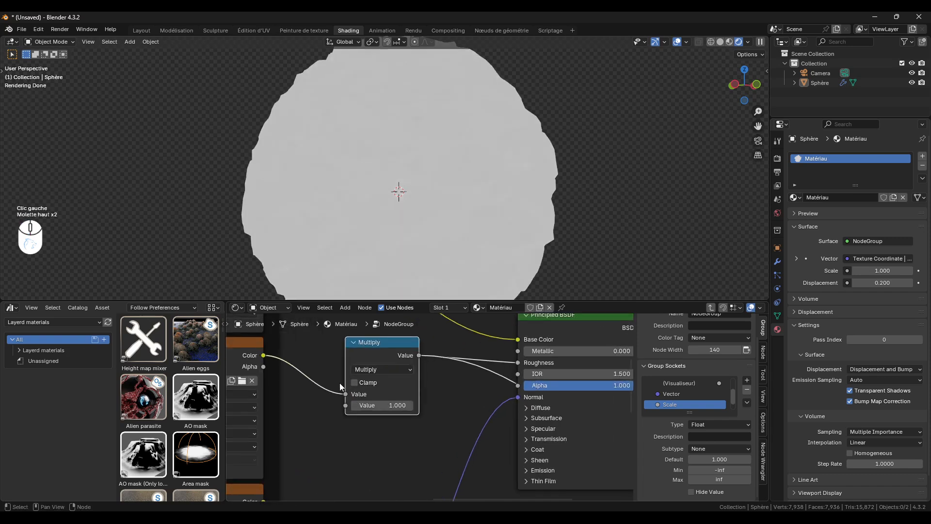
{"action": "left_click", "coordinate": [355, 383]}
{"action": "middle_click_drag", "start_coordinate": [445, 396], "coordinate": [445, 411]}
{"action": "middle_click_drag", "start_coordinate": [361, 390], "coordinate": [418, 382]}
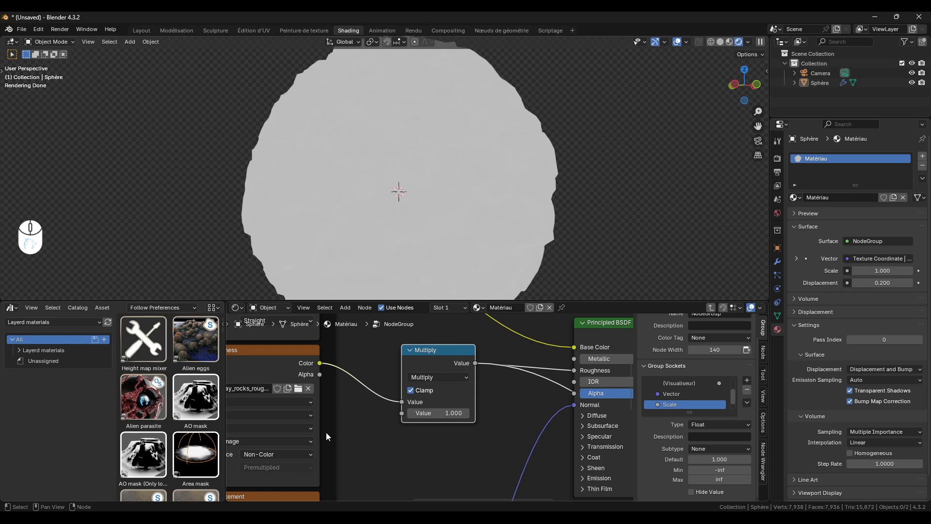
{"action": "middle_click_drag", "start_coordinate": [425, 395], "coordinate": [397, 391]}
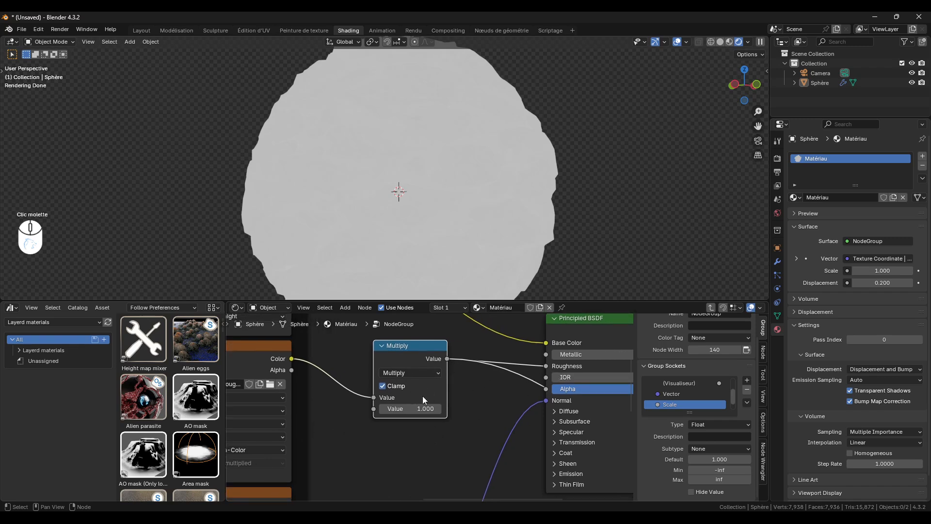
{"action": "left_click_drag", "start_coordinate": [412, 356], "coordinate": [414, 361]}
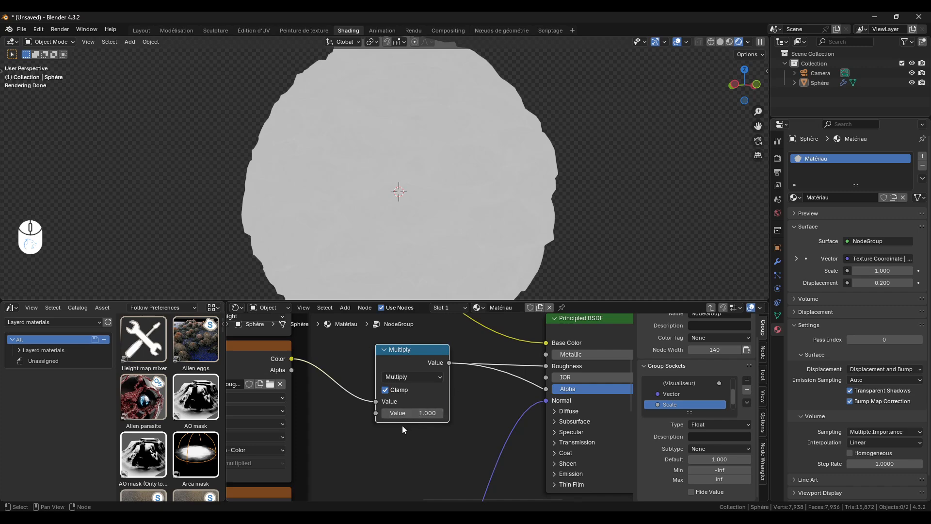
Step: Expose the Multiply node's second value as a group input by linking it to the Group Input's empty socket
{"action": "scroll", "coordinate": [402, 426], "scroll_direction": "down", "scroll_amount": 5}
{"action": "middle_click_drag", "start_coordinate": [362, 423], "coordinate": [499, 403]}
{"action": "scroll", "coordinate": [413, 415], "scroll_direction": "down", "scroll_amount": 2}
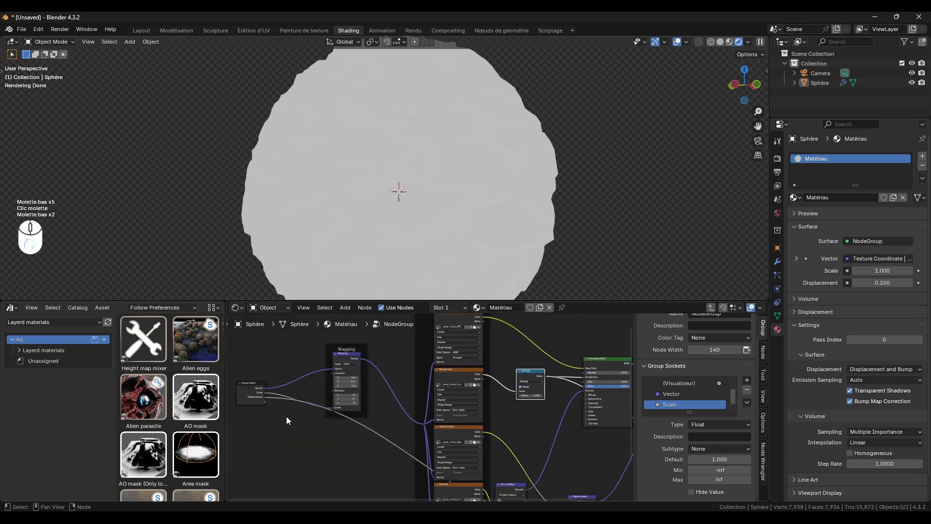
{"action": "left_click_drag", "start_coordinate": [270, 405], "coordinate": [276, 404]}
{"action": "left_click_drag", "start_coordinate": [305, 439], "coordinate": [516, 397]}
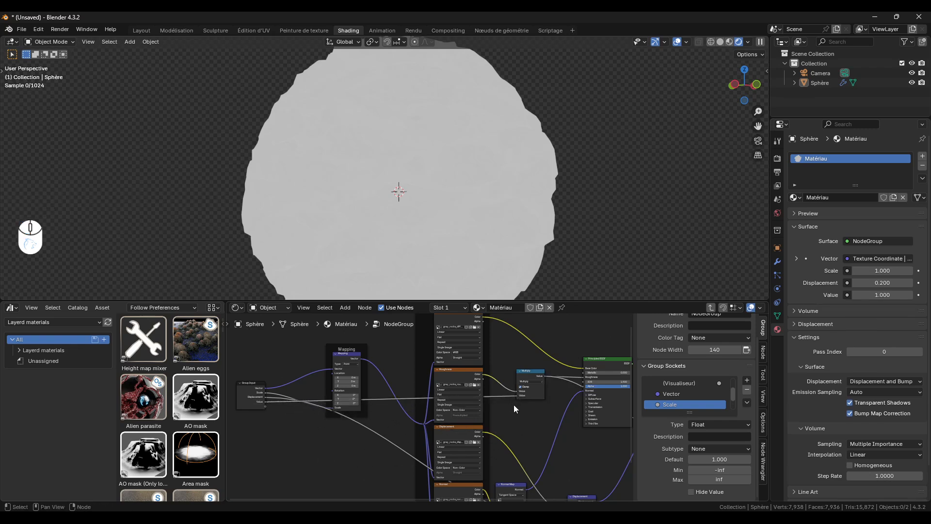
Step: Rename the new Value group socket to Roughness
{"action": "scroll", "coordinate": [679, 391], "scroll_direction": "down", "scroll_amount": 1}
{"action": "scroll", "coordinate": [678, 393], "scroll_direction": "down", "scroll_amount": 1}
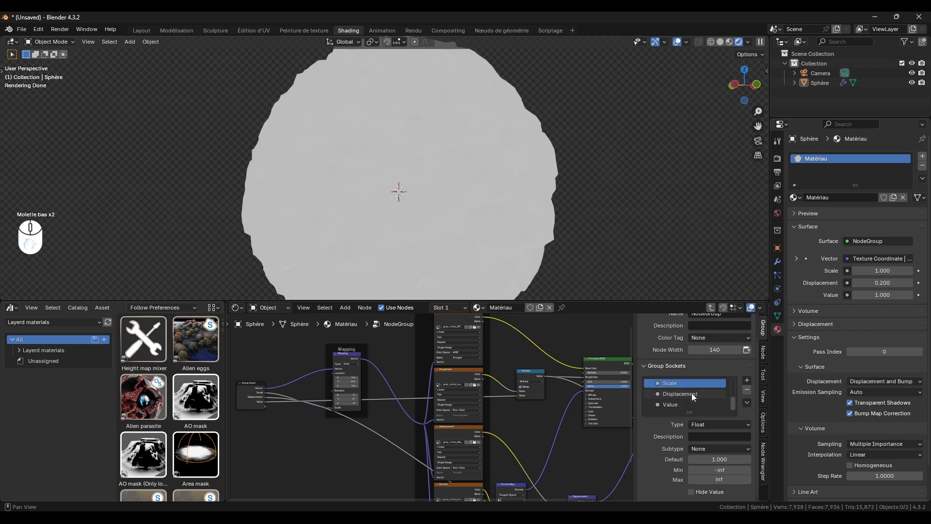
{"action": "left_click", "coordinate": [671, 404]}
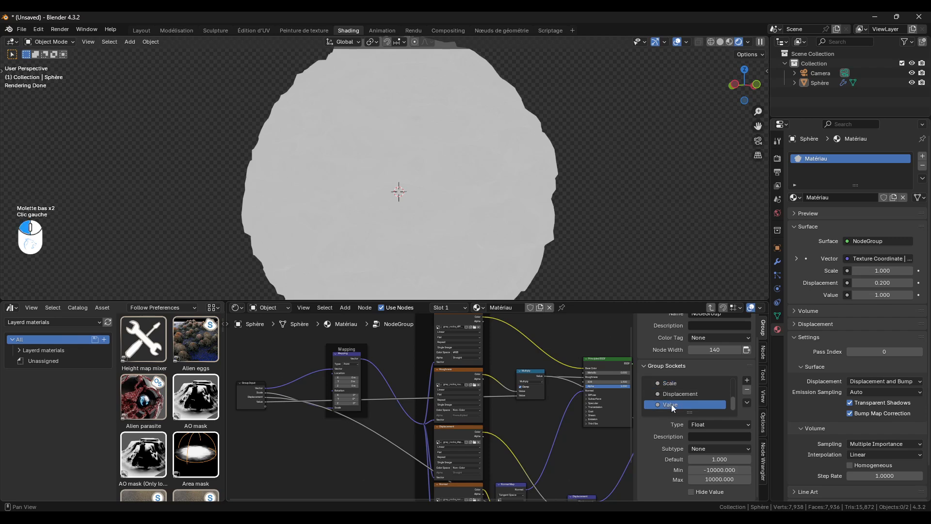
{"action": "double_click", "coordinate": [677, 407]}
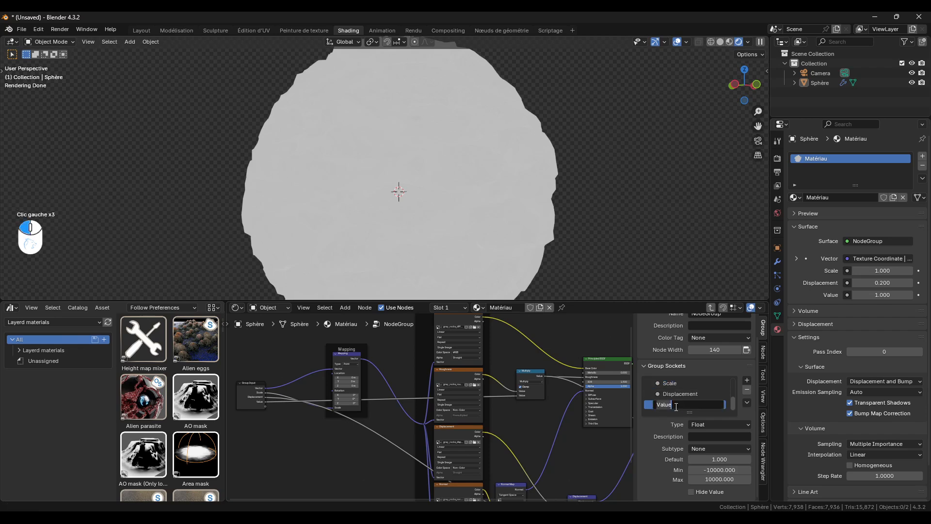
{"action": "type", "text": "Roughness"}
{"action": "left_click", "coordinate": [677, 411]}
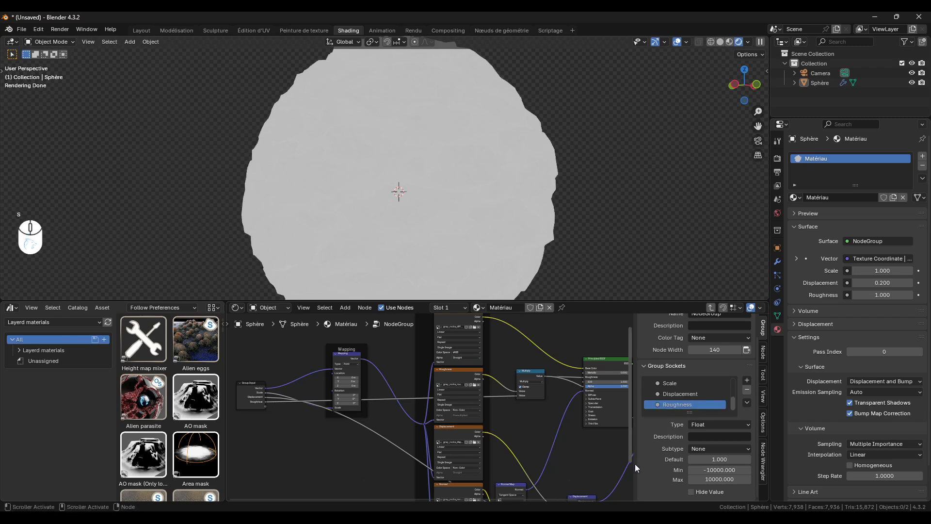
Step: Limit the Roughness socket to a minimum of 0 and a maximum of 2, and set its subtype to Factor
{"action": "left_click", "coordinate": [720, 470]}
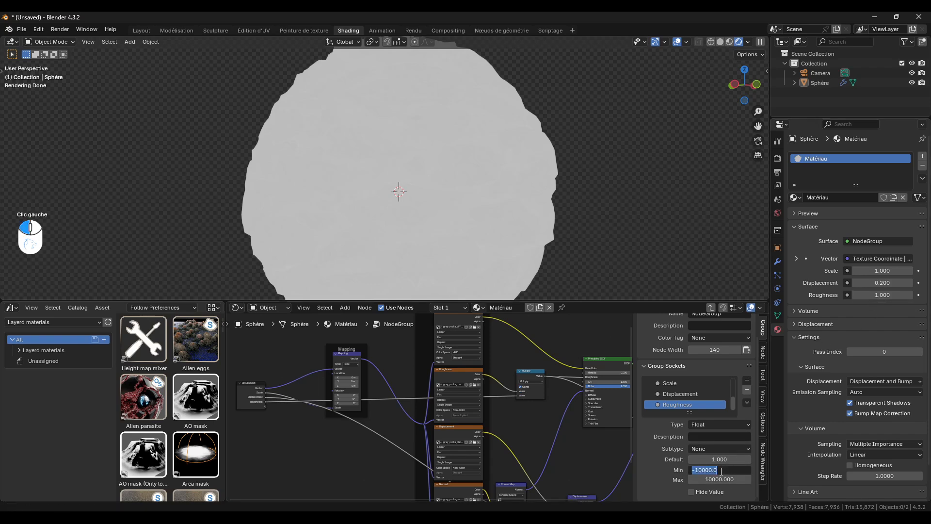
{"action": "type", "text": "0"}
{"action": "key", "text": "Return"}
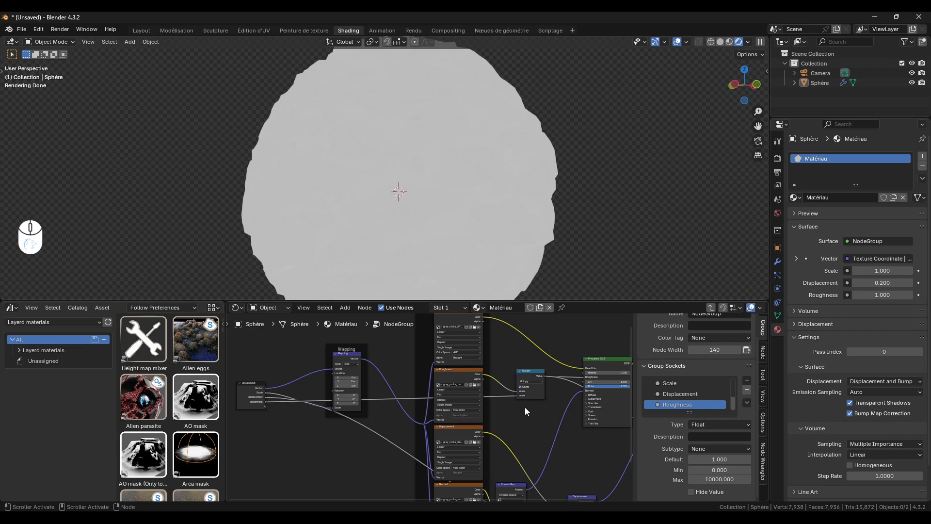
{"action": "left_click", "coordinate": [718, 480]}
{"action": "type", "text": "2"}
{"action": "key", "text": "Return"}
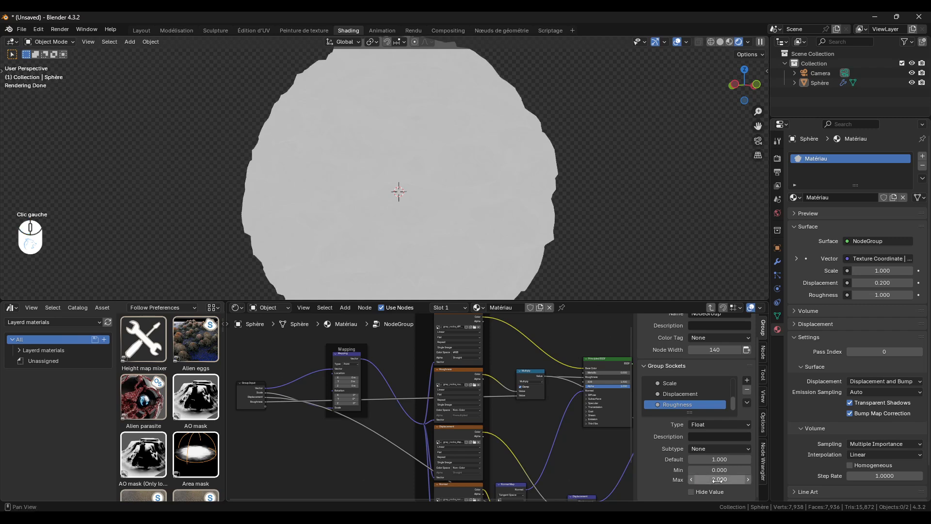
{"action": "left_click", "coordinate": [705, 450]}
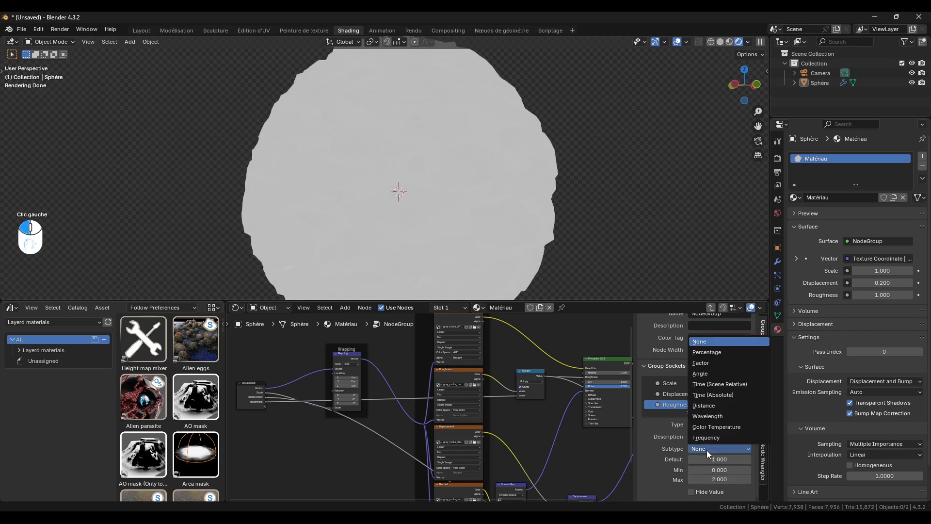
{"action": "left_click", "coordinate": [714, 362]}
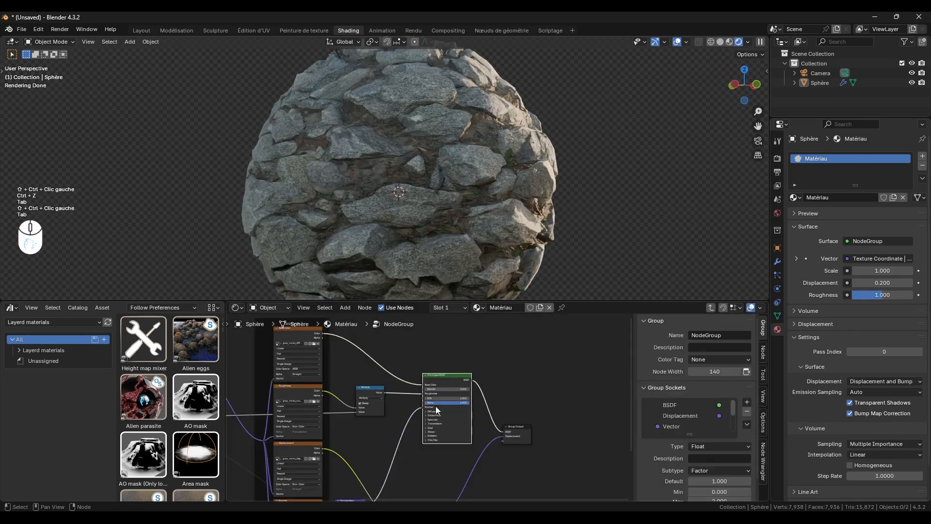
Step: Try the material's Roughness at 0.323 and examine the reflections on the rock sphere up close
{"action": "middle_click_drag", "start_coordinate": [479, 375], "coordinate": [525, 370]}
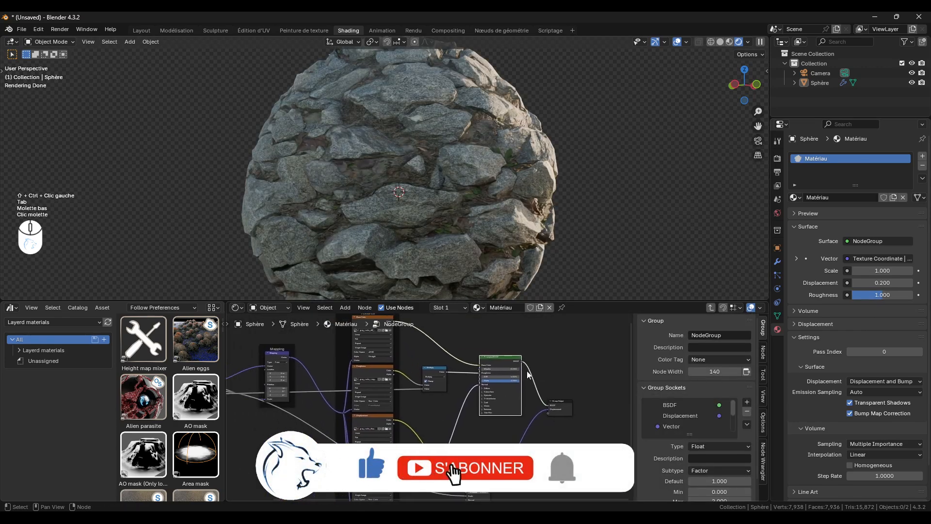
{"action": "middle_click_drag", "start_coordinate": [567, 247], "coordinate": [509, 250]}
{"action": "scroll", "coordinate": [517, 207], "scroll_direction": "up", "scroll_amount": 2}
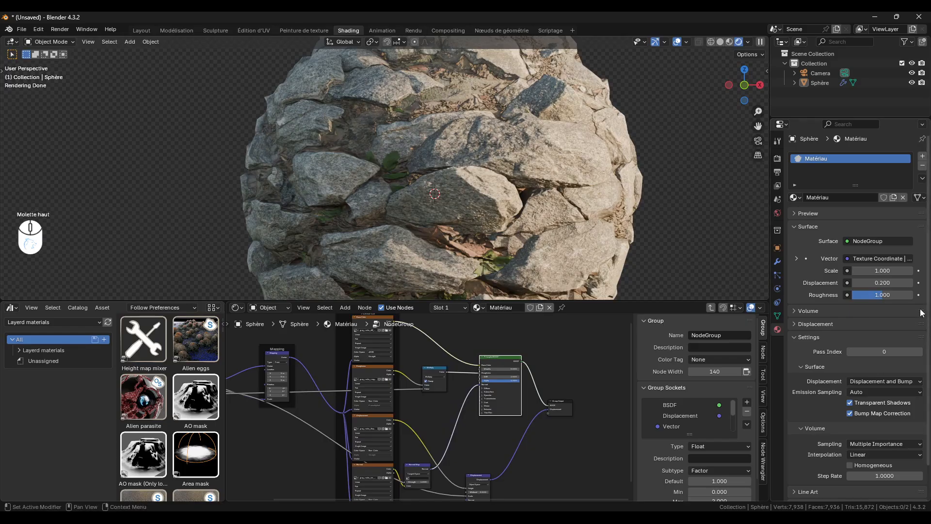
{"action": "left_click_drag", "start_coordinate": [906, 294], "coordinate": [867, 294]}
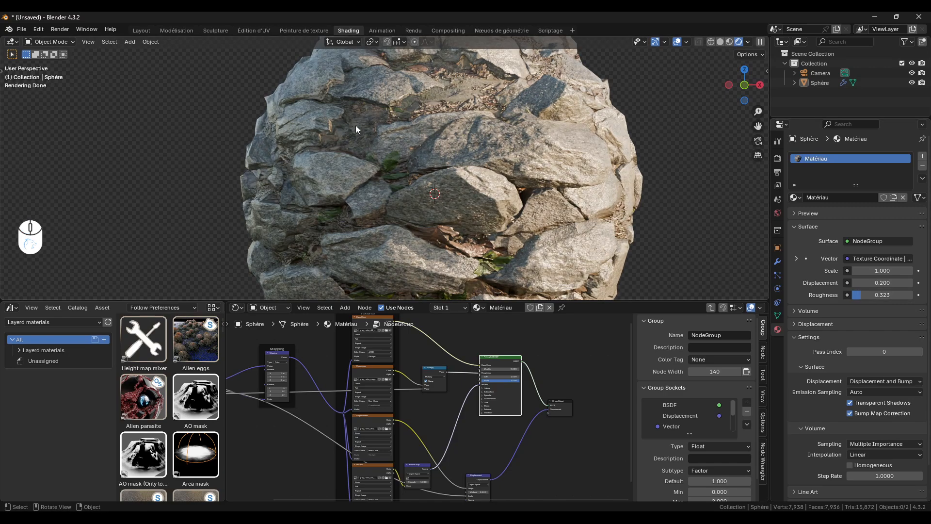
{"action": "middle_click_drag", "start_coordinate": [450, 121], "coordinate": [522, 168], "text": "shift"}
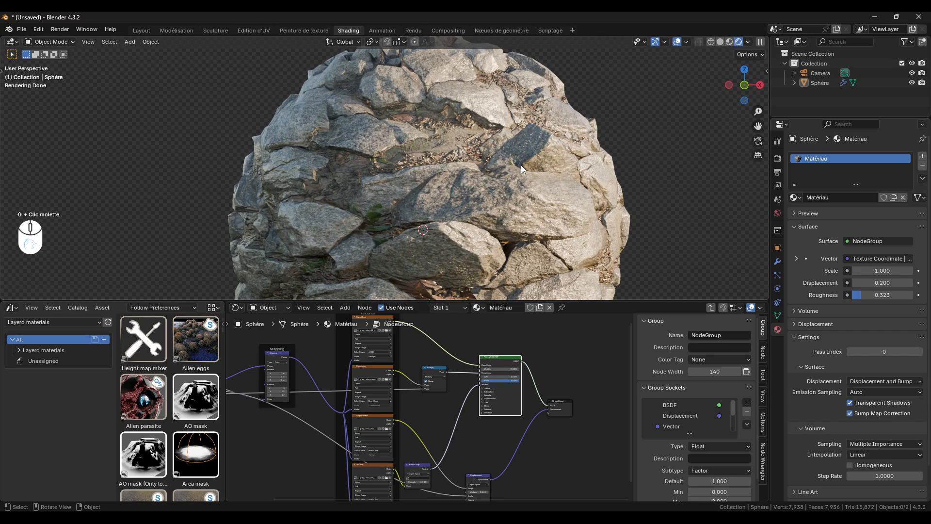
Step: Try a higher Roughness on the material, inspect the sphere from another angle, and reset the value to 1
{"action": "left_click", "coordinate": [881, 296]}
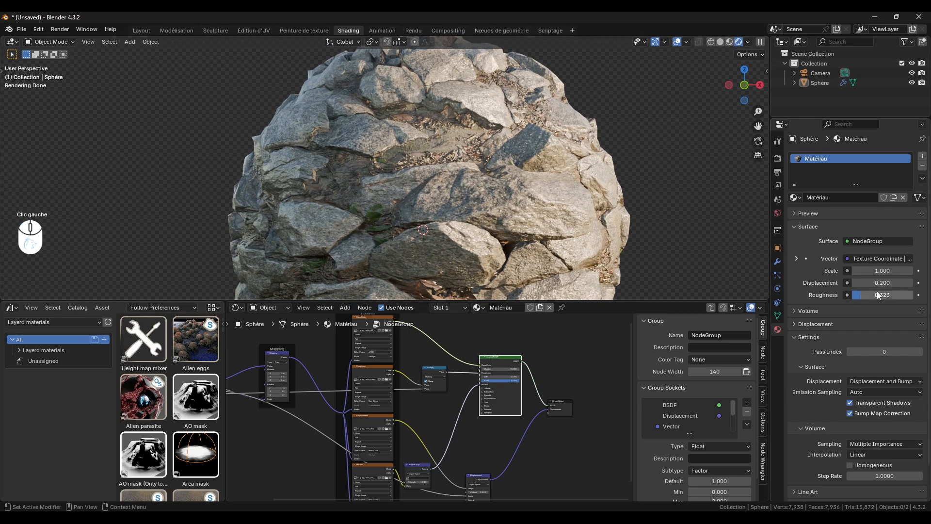
{"action": "left_click_drag", "start_coordinate": [871, 293], "coordinate": [914, 293]}
{"action": "middle_click_drag", "start_coordinate": [581, 232], "coordinate": [571, 208]}
{"action": "scroll", "coordinate": [516, 211], "scroll_direction": "down", "scroll_amount": 2}
{"action": "scroll", "coordinate": [487, 211], "scroll_direction": "up", "scroll_amount": 3}
{"action": "left_click", "coordinate": [906, 295]}
{"action": "type", "text": "1"}
{"action": "key", "text": "Return"}
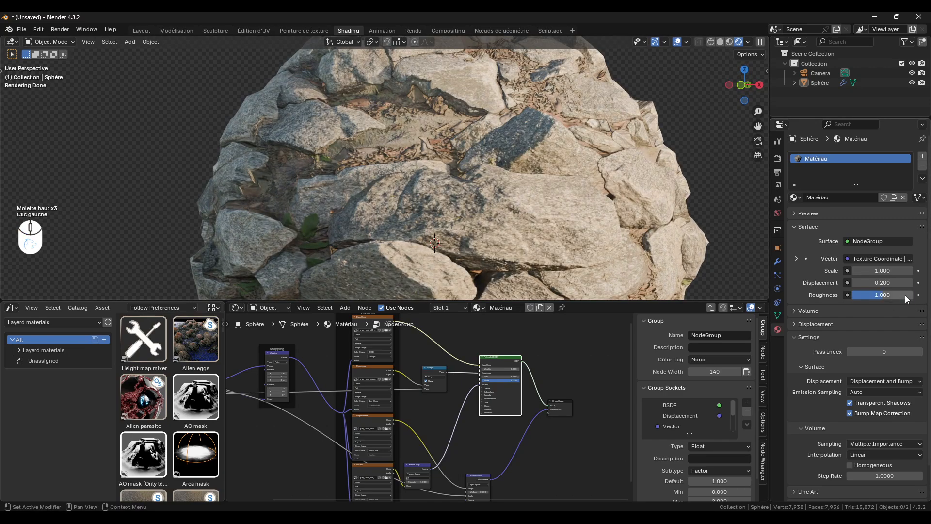
Step: Reorder the group sockets so that the Displacement input comes after Roughness
{"action": "scroll", "coordinate": [676, 417], "scroll_direction": "down", "scroll_amount": 2}
{"action": "mouse_move", "coordinate": [690, 414]}
{"action": "left_mouse_down"}
{"action": "mouse_move", "coordinate": [689, 445]}
{"action": "mouse_move", "coordinate": [668, 438]}
{"action": "mouse_move", "coordinate": [675, 424]}
{"action": "left_mouse_up"}
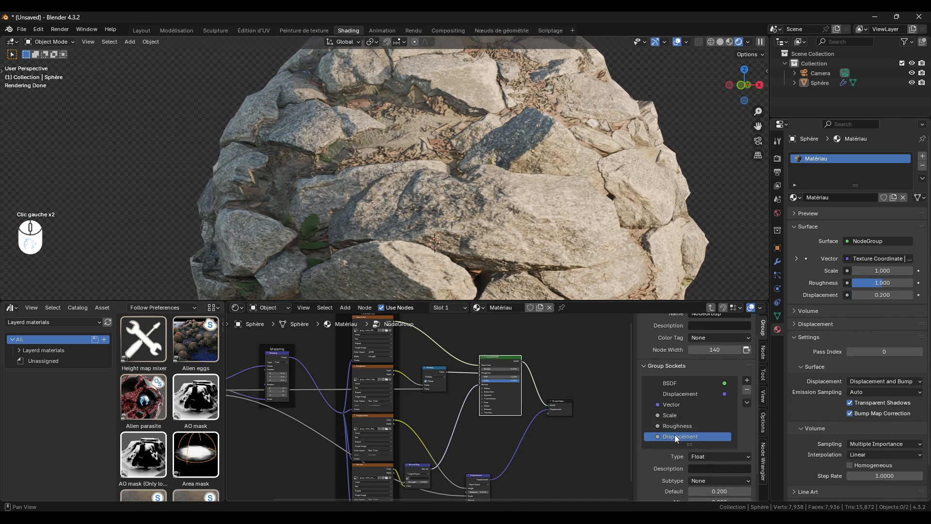
{"action": "scroll", "coordinate": [660, 451], "scroll_direction": "down", "scroll_amount": 2}
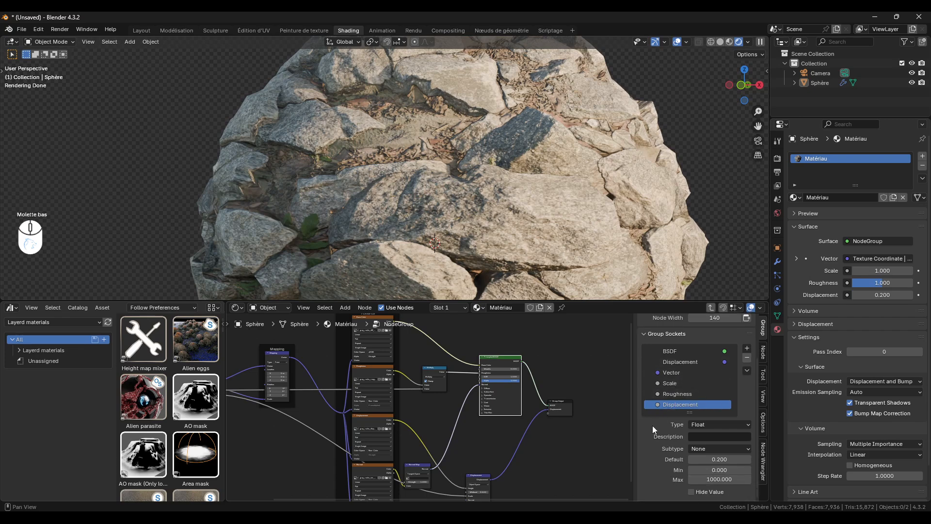
Step: Leave the node group and disconnect the Texture Coordinate node from its Vector input
{"action": "key", "text": "Tab"}
{"action": "scroll", "coordinate": [406, 429], "scroll_direction": "up", "scroll_amount": 5}
{"action": "left_click_drag", "start_coordinate": [379, 404], "coordinate": [357, 384]}
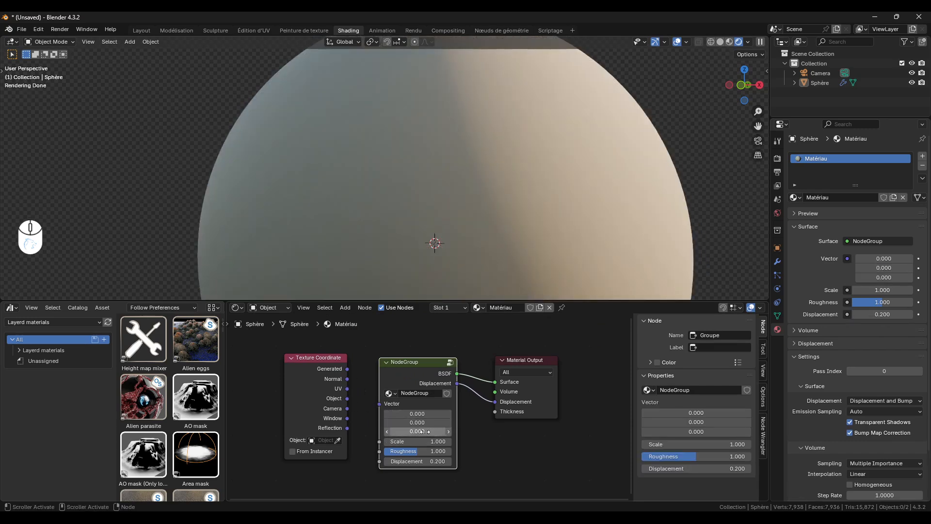
Step: Enter the node group, hide the value of its Vector input socket, and leave the group
{"action": "left_click", "coordinate": [406, 376]}
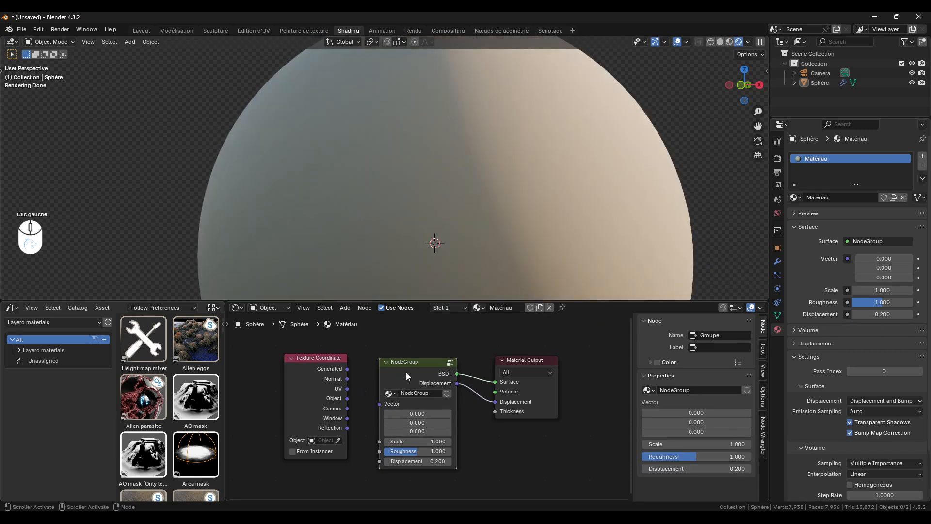
{"action": "key", "text": "Tab"}
{"action": "scroll", "coordinate": [614, 451], "scroll_direction": "down", "scroll_amount": 3}
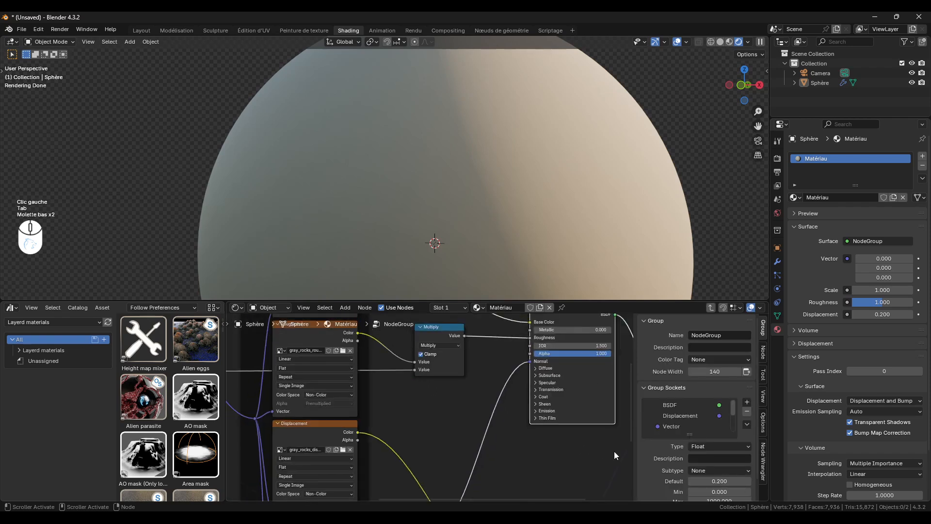
{"action": "left_click", "coordinate": [674, 415]}
{"action": "scroll", "coordinate": [668, 476], "scroll_direction": "down", "scroll_amount": 3}
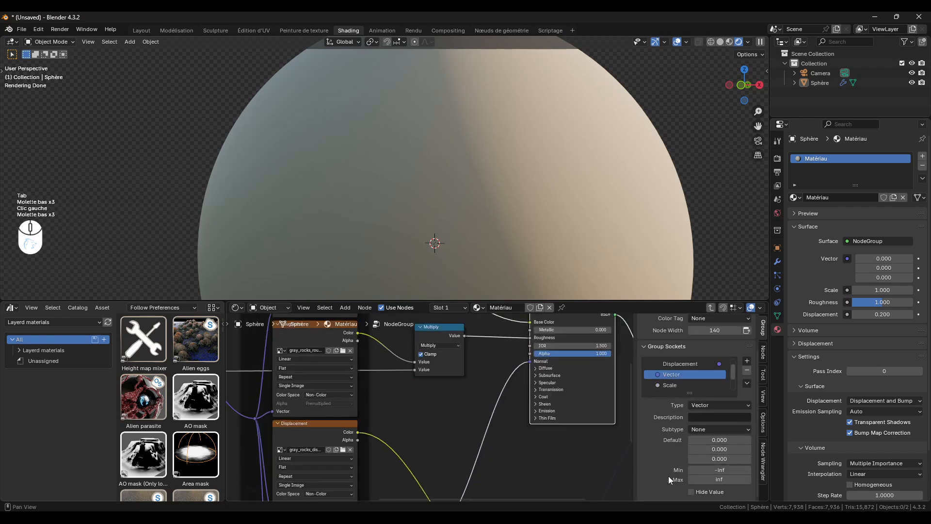
{"action": "left_click", "coordinate": [692, 492]}
{"action": "key", "text": "Tab"}
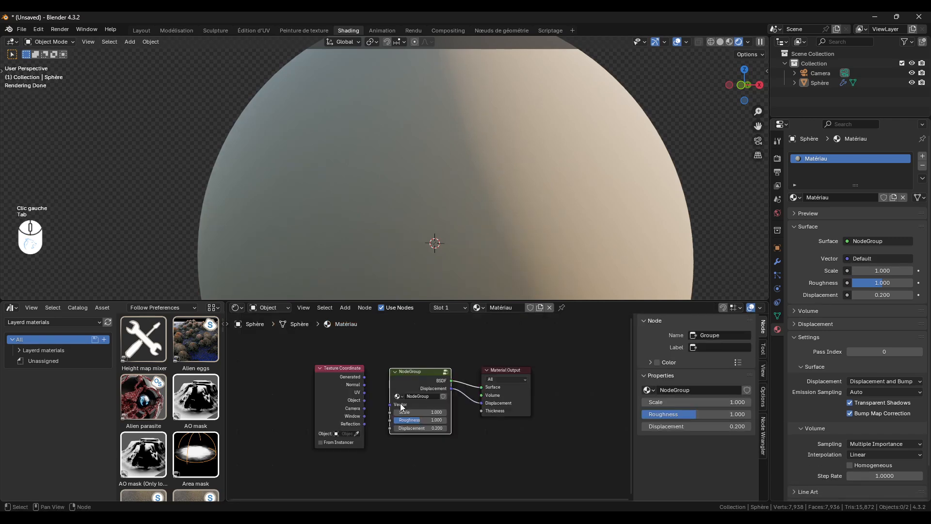
Step: Connect the Texture Coordinate node's UV output to the node group's Vector input
{"action": "scroll", "coordinate": [409, 411], "scroll_direction": "up", "scroll_amount": 3}
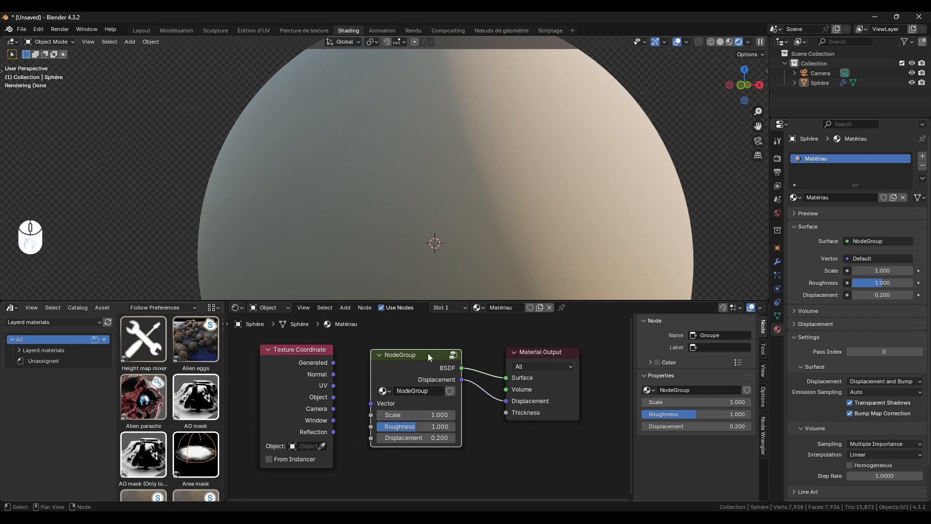
{"action": "left_click_drag", "start_coordinate": [334, 385], "coordinate": [371, 403]}
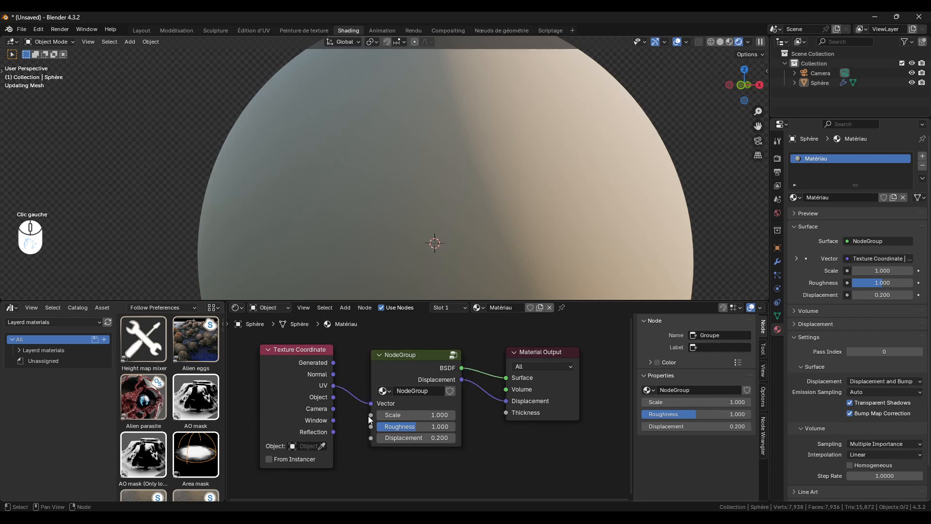
{"action": "scroll", "coordinate": [477, 185], "scroll_direction": "down", "scroll_amount": 2}
{"action": "middle_click_drag", "start_coordinate": [496, 222], "coordinate": [474, 195], "text": "shift"}
Step: Inside the node group, reposition the Normal Map node and expose its Strength as a new group input
{"action": "left_click", "coordinate": [418, 370]}
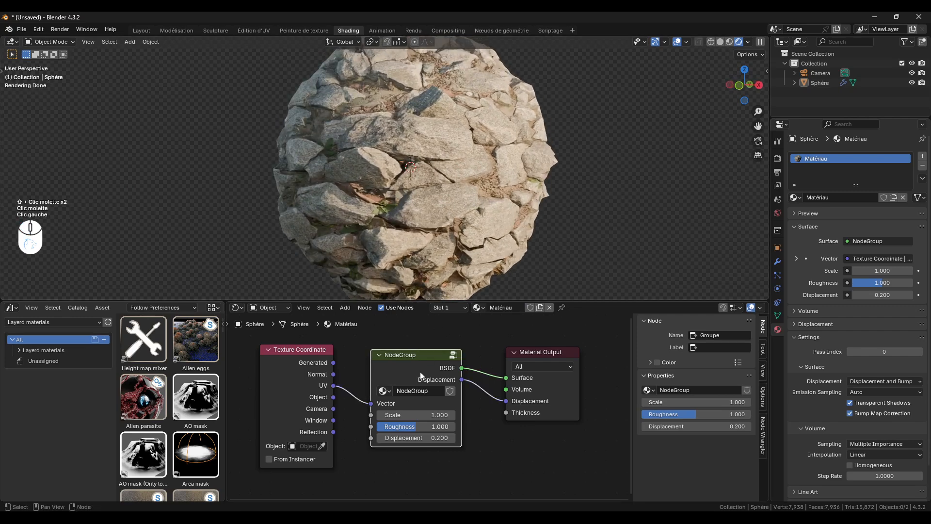
{"action": "key", "text": "Tab"}
{"action": "scroll", "coordinate": [435, 413], "scroll_direction": "down", "scroll_amount": 5}
{"action": "middle_click_drag", "start_coordinate": [433, 467], "coordinate": [456, 425]}
{"action": "scroll", "coordinate": [456, 425], "scroll_direction": "up", "scroll_amount": 2}
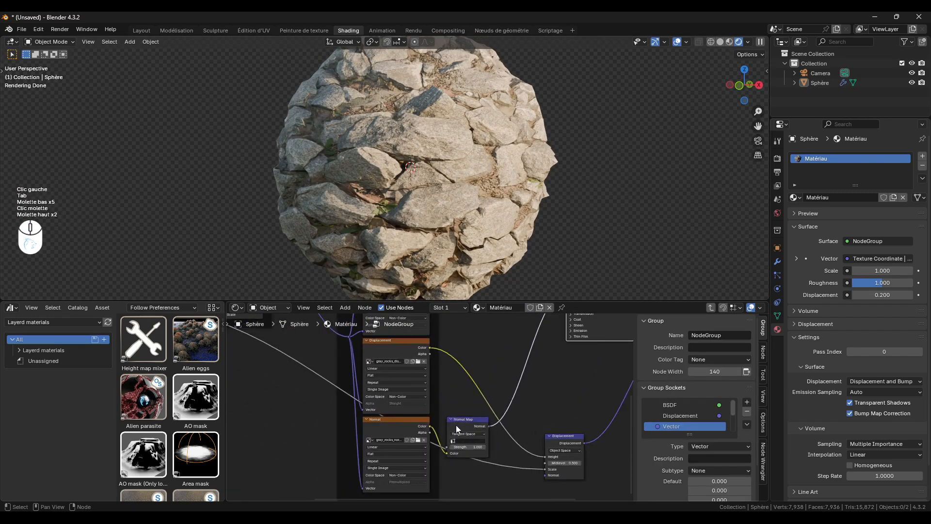
{"action": "left_click_drag", "start_coordinate": [456, 425], "coordinate": [490, 352]}
{"action": "middle_click_drag", "start_coordinate": [496, 379], "coordinate": [525, 434]}
{"action": "scroll", "coordinate": [437, 439], "scroll_direction": "down", "scroll_amount": 3}
{"action": "left_click_drag", "start_coordinate": [274, 382], "coordinate": [531, 426]}
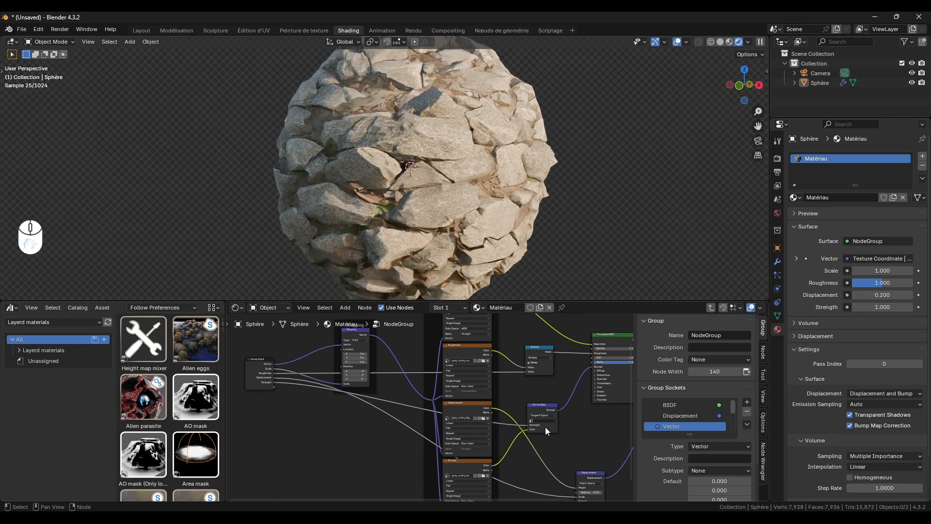
Step: Rename the Strength group input to Bump and reorder the sockets so that Displacement comes after it
{"action": "scroll", "coordinate": [545, 427], "scroll_direction": "up", "scroll_amount": 3}
{"action": "scroll", "coordinate": [663, 436], "scroll_direction": "down", "scroll_amount": 2}
{"action": "scroll", "coordinate": [682, 378], "scroll_direction": "down", "scroll_amount": 4}
{"action": "left_click", "coordinate": [682, 383]}
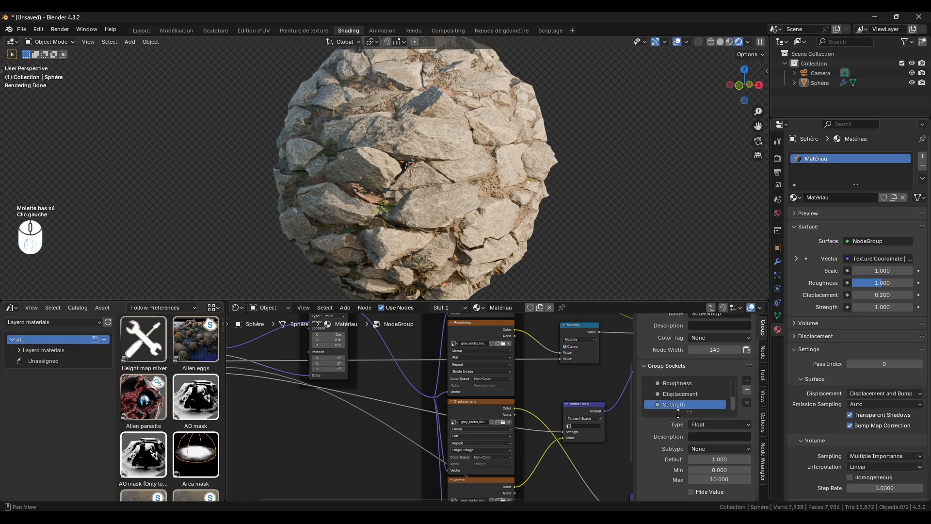
{"action": "double_click", "coordinate": [680, 405]}
{"action": "type", "text": "Bump"}
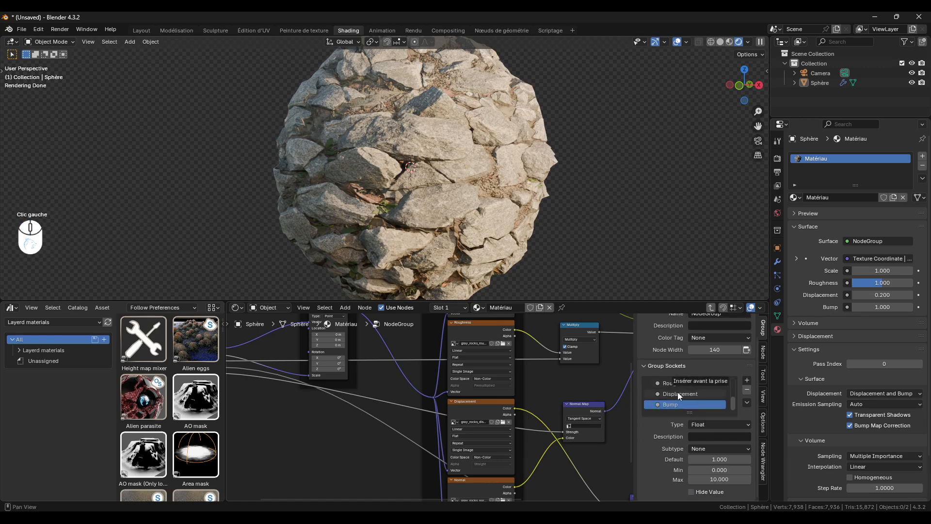
{"action": "left_click_drag", "start_coordinate": [677, 392], "coordinate": [675, 408]}
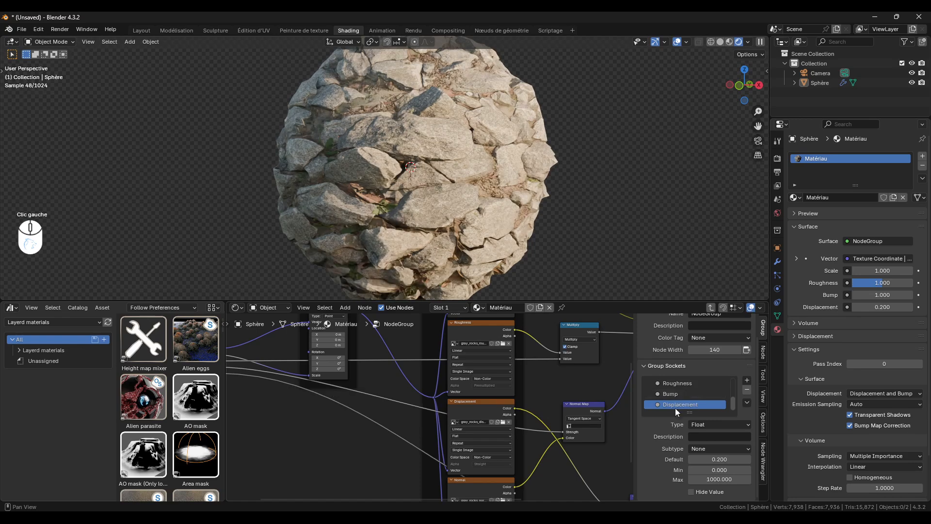
Step: Try a maximum of 1 and the Factor subtype on the Displacement group input, and undo the changes
{"action": "left_click", "coordinate": [721, 479]}
{"action": "type", "text": "1"}
{"action": "key", "text": "Return"}
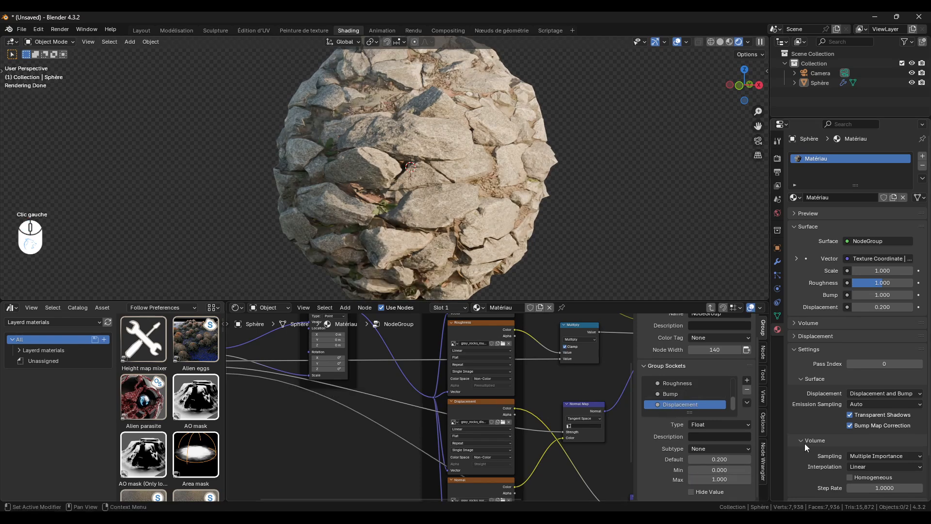
{"action": "left_click", "coordinate": [727, 445]}
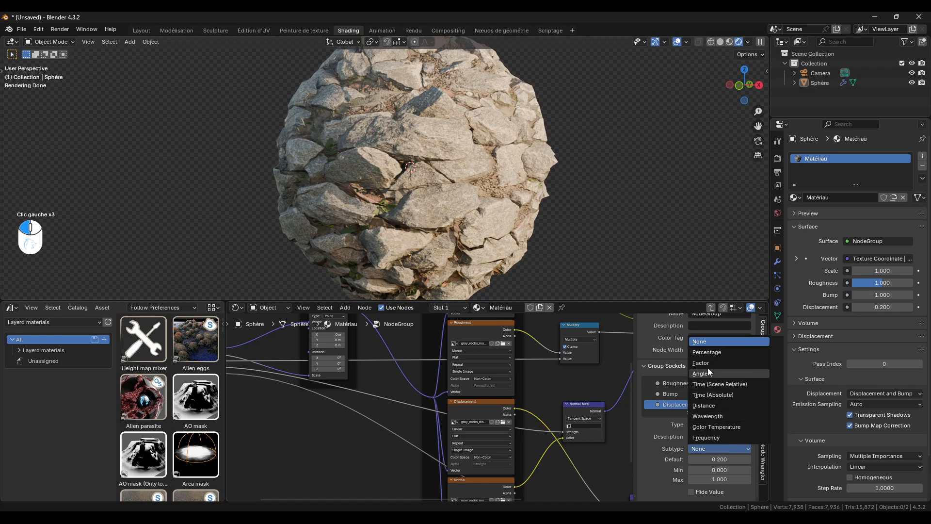
{"action": "left_click", "coordinate": [709, 365]}
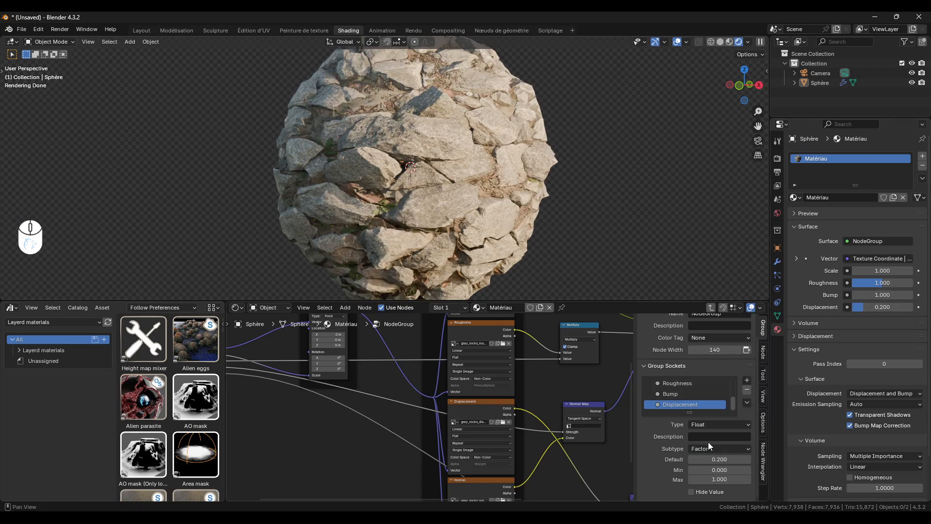
{"action": "key", "text": "ctrl+z"}
{"action": "key", "text": "ctrl+z"}
Step: Set the subtype of the Bump group input to Factor
{"action": "left_click", "coordinate": [674, 393]}
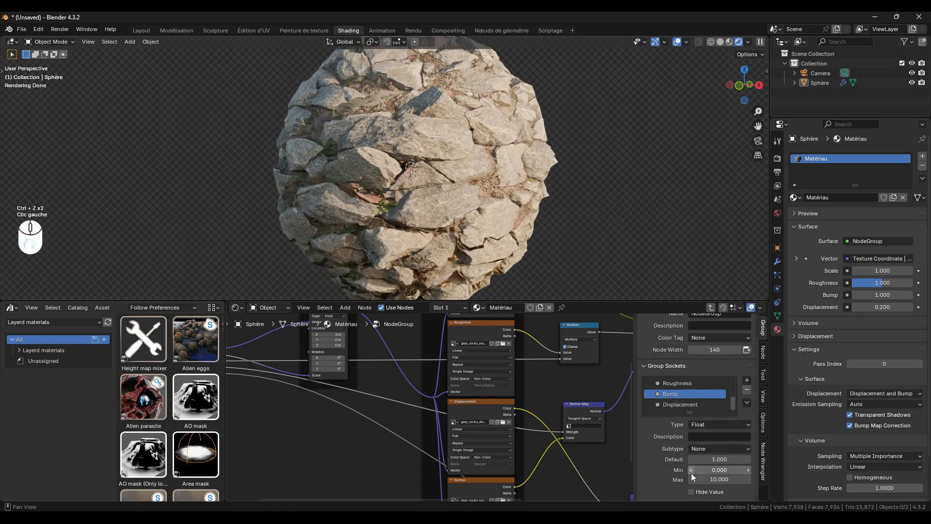
{"action": "left_click", "coordinate": [710, 449]}
{"action": "left_click", "coordinate": [712, 363]}
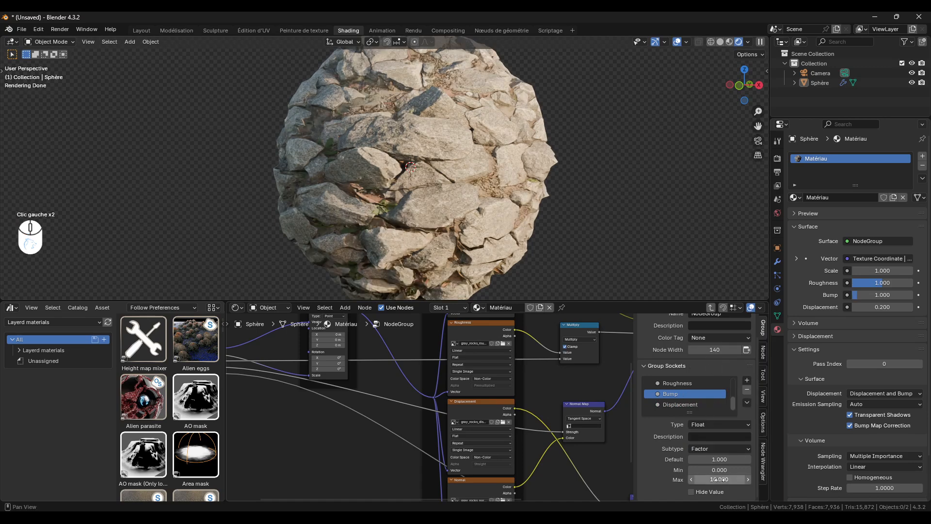
{"action": "key", "text": "ctrl+s"}
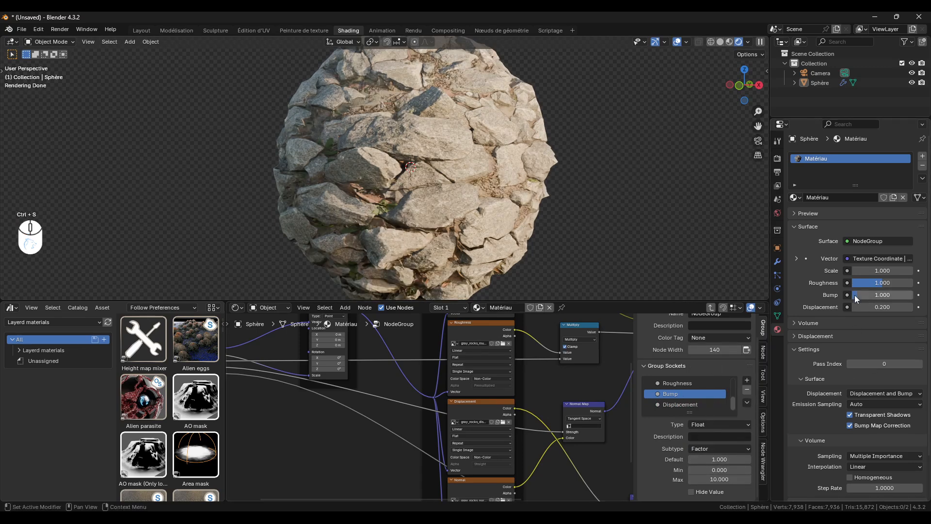
Step: Try the material's Bump at 5.488, inspect the rock sphere from other angles, and reset the value to 1
{"action": "mouse_move", "coordinate": [870, 292]}
{"action": "left_mouse_down"}
{"action": "mouse_move", "coordinate": [911, 293]}
{"action": "mouse_move", "coordinate": [885, 293]}
{"action": "left_mouse_up"}
{"action": "middle_click_drag", "start_coordinate": [421, 178], "coordinate": [373, 177]}
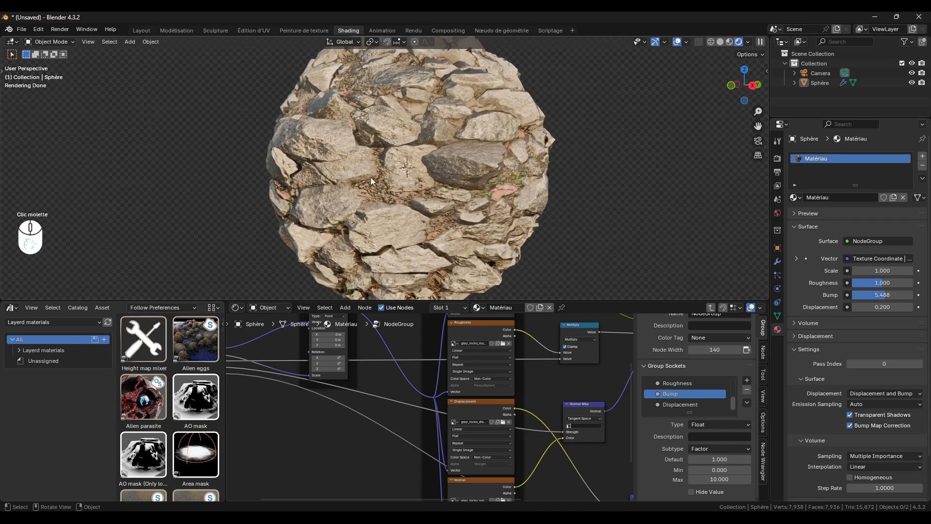
{"action": "scroll", "coordinate": [373, 176], "scroll_direction": "up", "scroll_amount": 2}
{"action": "left_click_drag", "start_coordinate": [898, 296], "coordinate": [897, 295]}
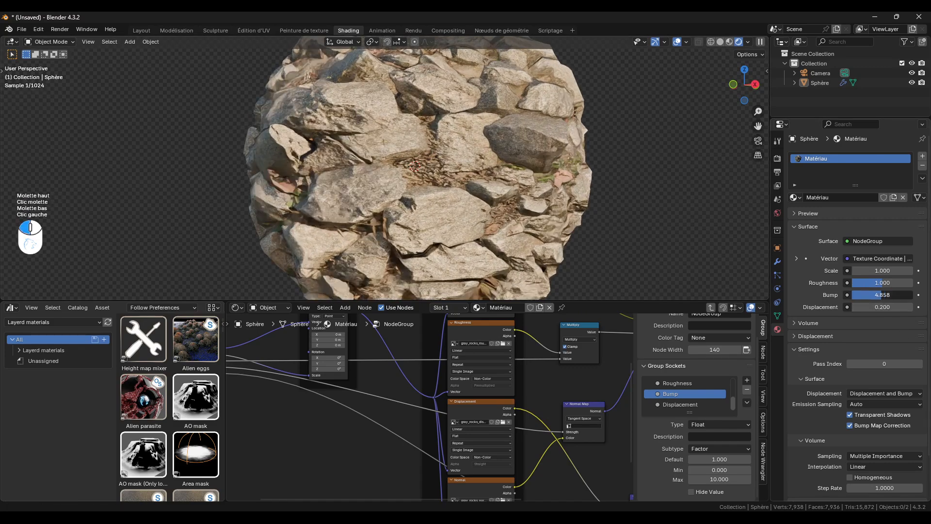
{"action": "double_click", "coordinate": [864, 295]}
{"action": "type", "text": "1"}
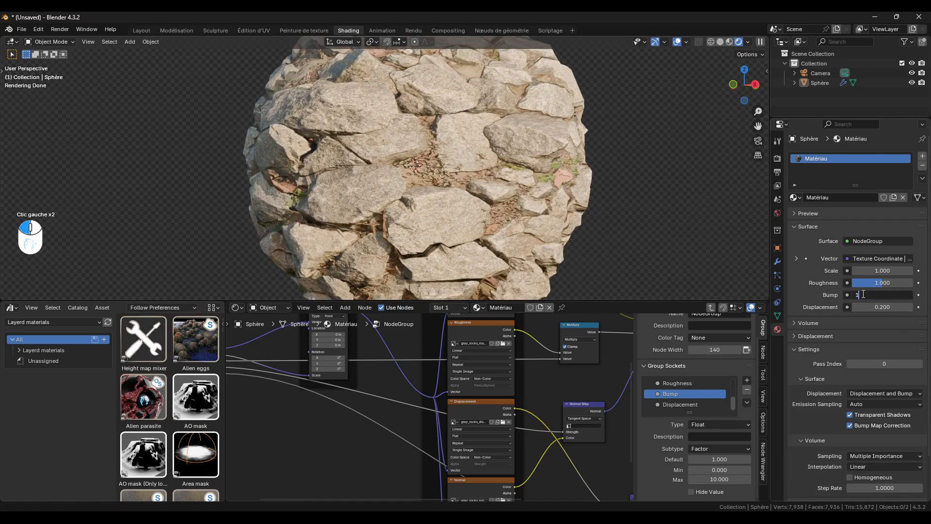
{"action": "key", "text": "Return"}
{"action": "scroll", "coordinate": [485, 199], "scroll_direction": "up", "scroll_amount": 1}
{"action": "middle_click_drag", "start_coordinate": [485, 198], "coordinate": [525, 176]}
{"action": "scroll", "coordinate": [533, 199], "scroll_direction": "down", "scroll_amount": 2}
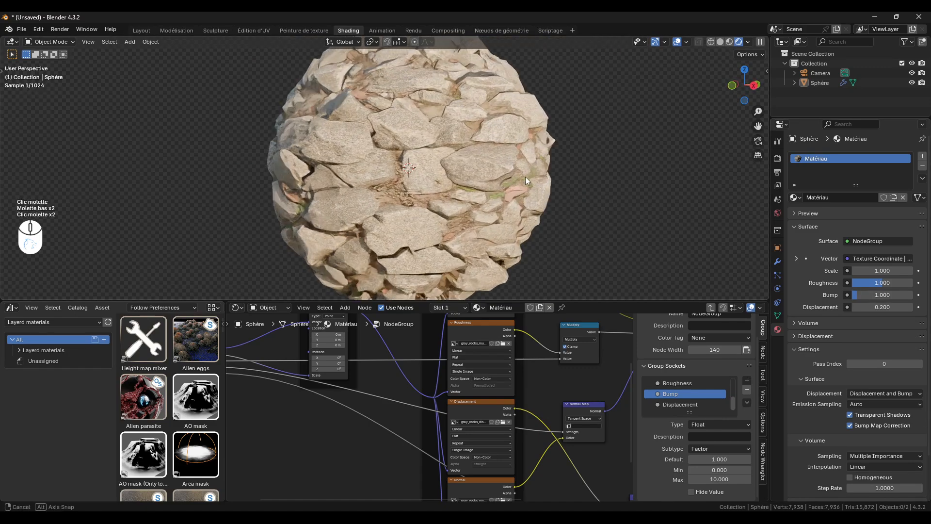
{"action": "scroll", "coordinate": [524, 182], "scroll_direction": "down", "scroll_amount": 1}
Step: Leave the node group and rename it to Grey rocks
{"action": "key", "text": "Tab"}
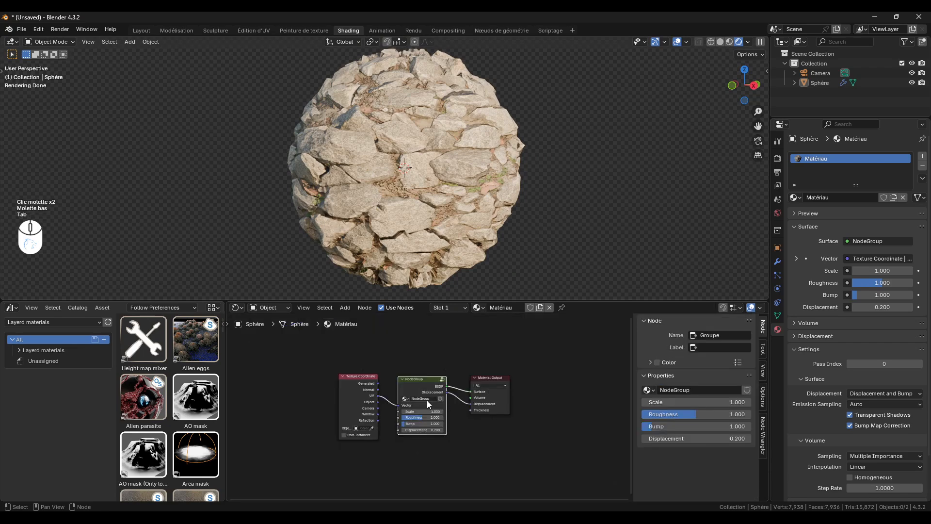
{"action": "scroll", "coordinate": [426, 401], "scroll_direction": "up", "scroll_amount": 4}
{"action": "left_click", "coordinate": [415, 393]}
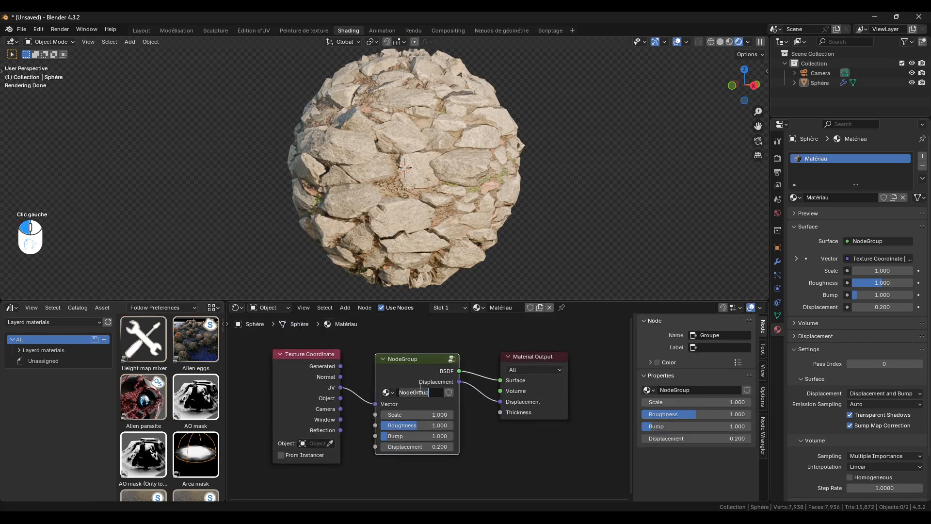
{"action": "type", "text": "Grey rocks"}
{"action": "key", "text": "Return"}
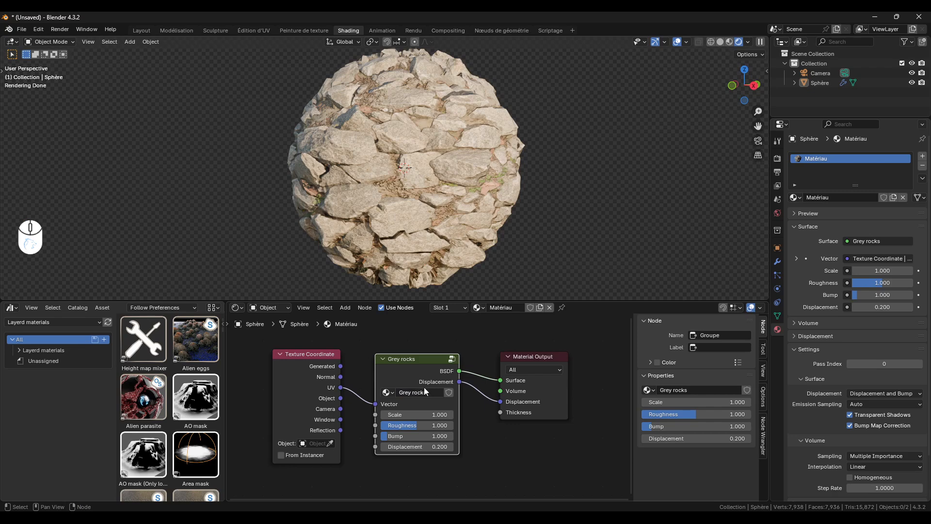
Step: Copy the node group's name and rename the material to Grey rocks with it
{"action": "left_click", "coordinate": [428, 395]}
{"action": "key", "text": "ctrl+c"}
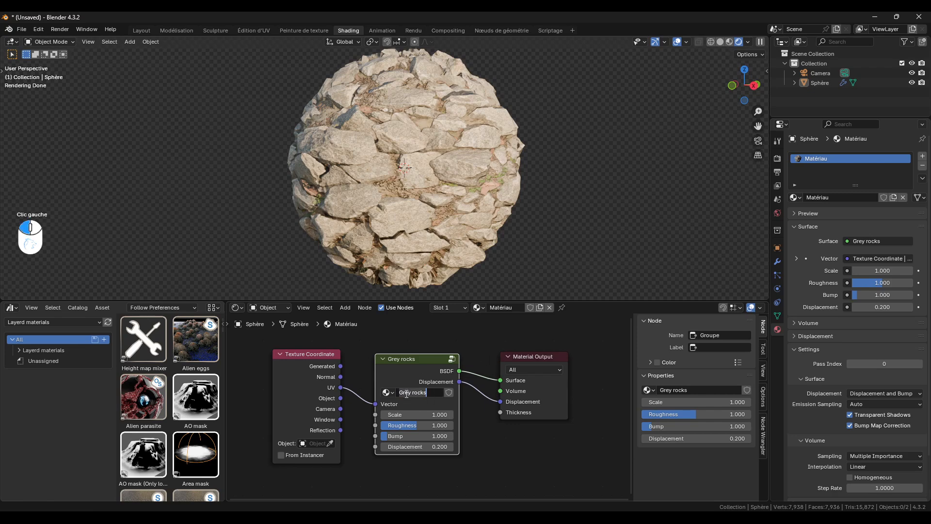
{"action": "left_click", "coordinate": [474, 345]}
{"action": "double_click", "coordinate": [506, 309]}
{"action": "key", "text": "ctrl+v"}
{"action": "key", "text": "Return"}
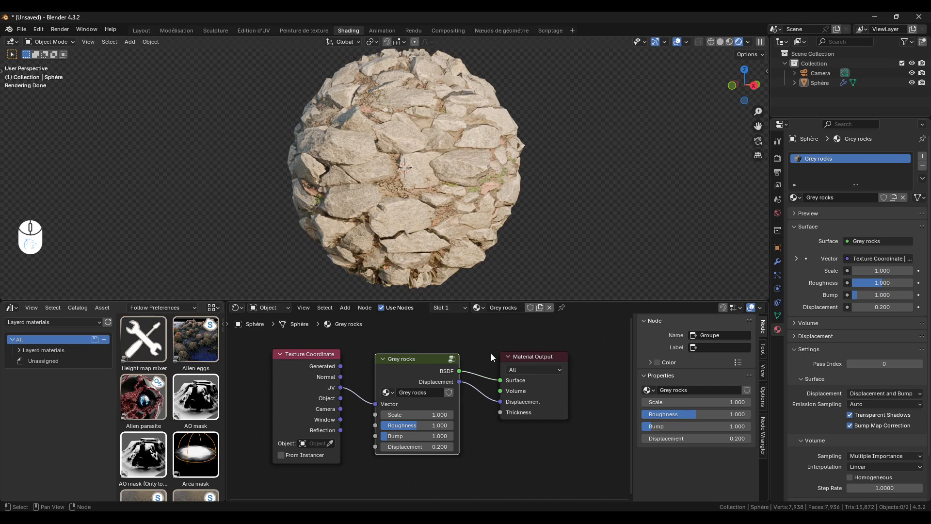
Step: Collapse the Settings section of the material properties
{"action": "left_click", "coordinate": [805, 349]}
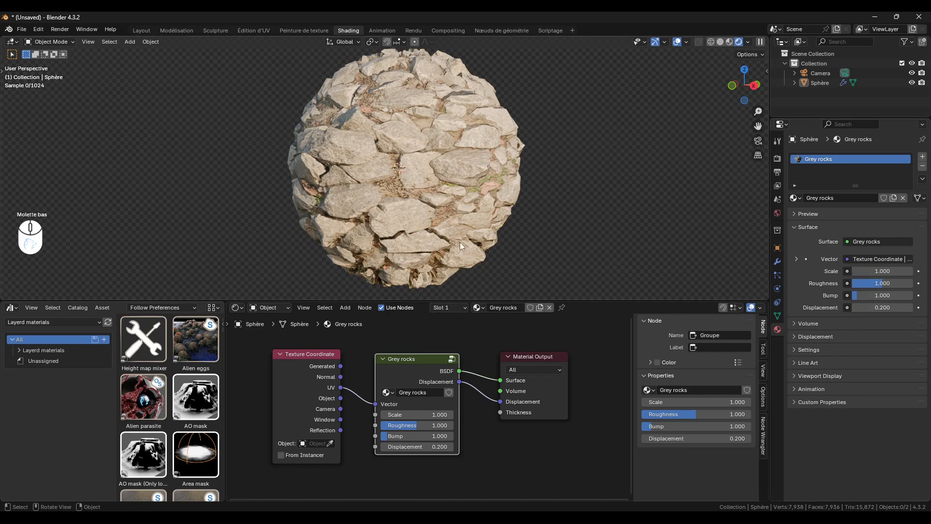
{"action": "scroll", "coordinate": [460, 242], "scroll_direction": "down", "scroll_amount": 2}
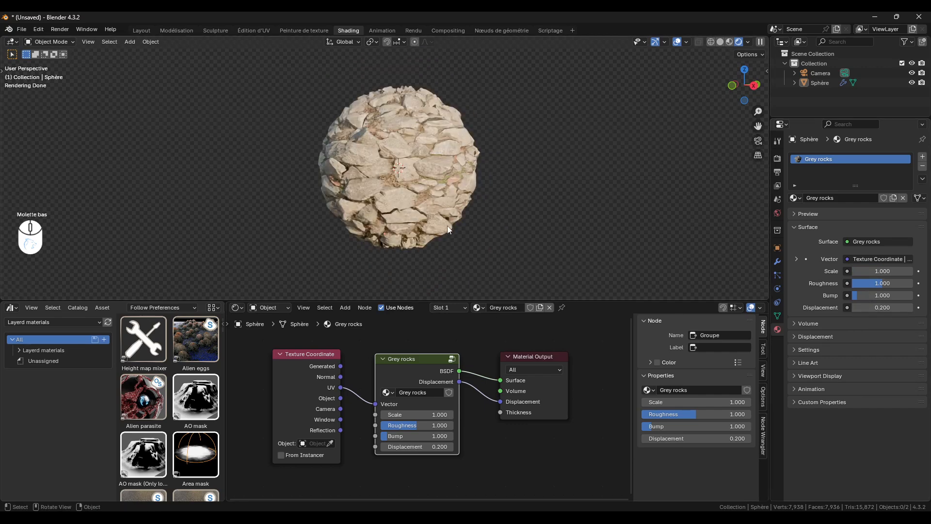
{"action": "middle_click_drag", "start_coordinate": [433, 363], "coordinate": [443, 358]}
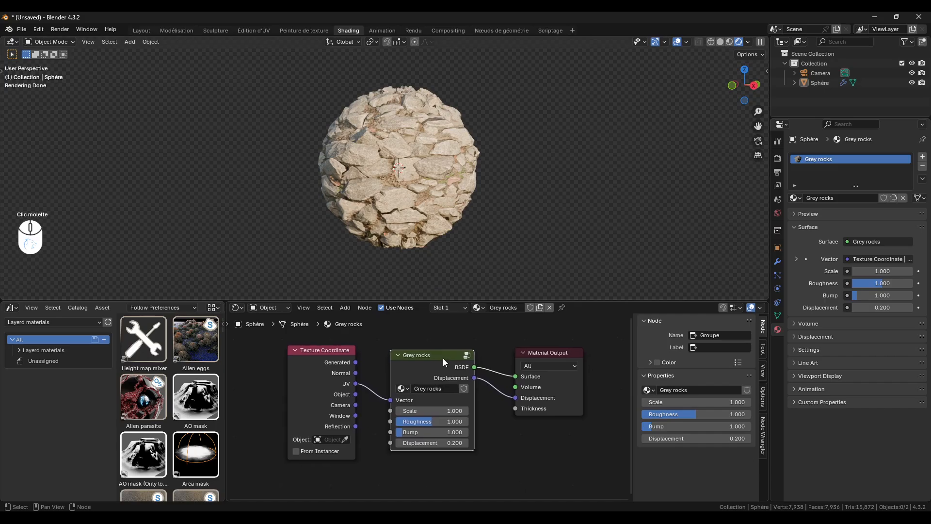